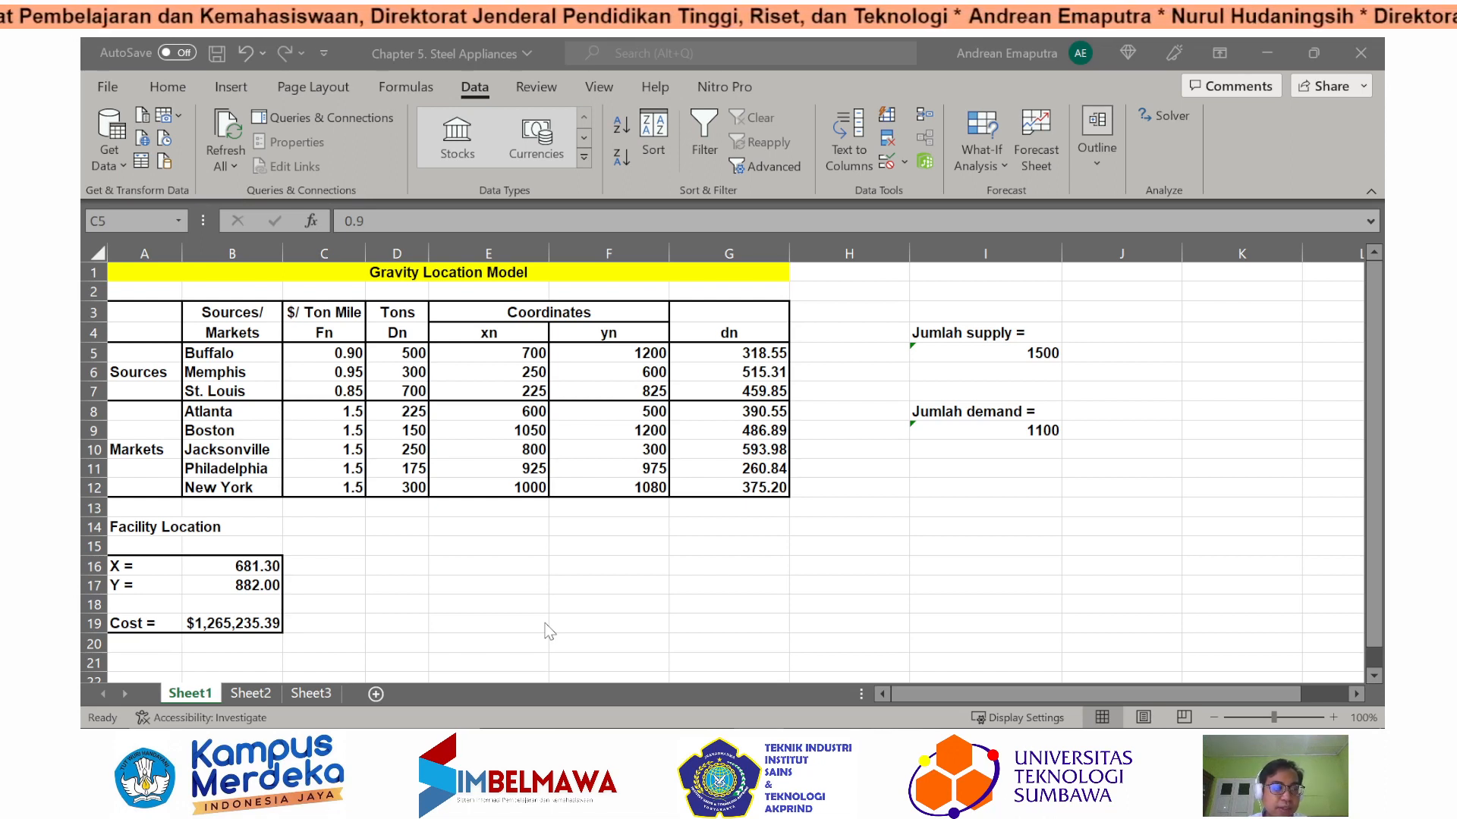
pyautogui.click(219, 368)
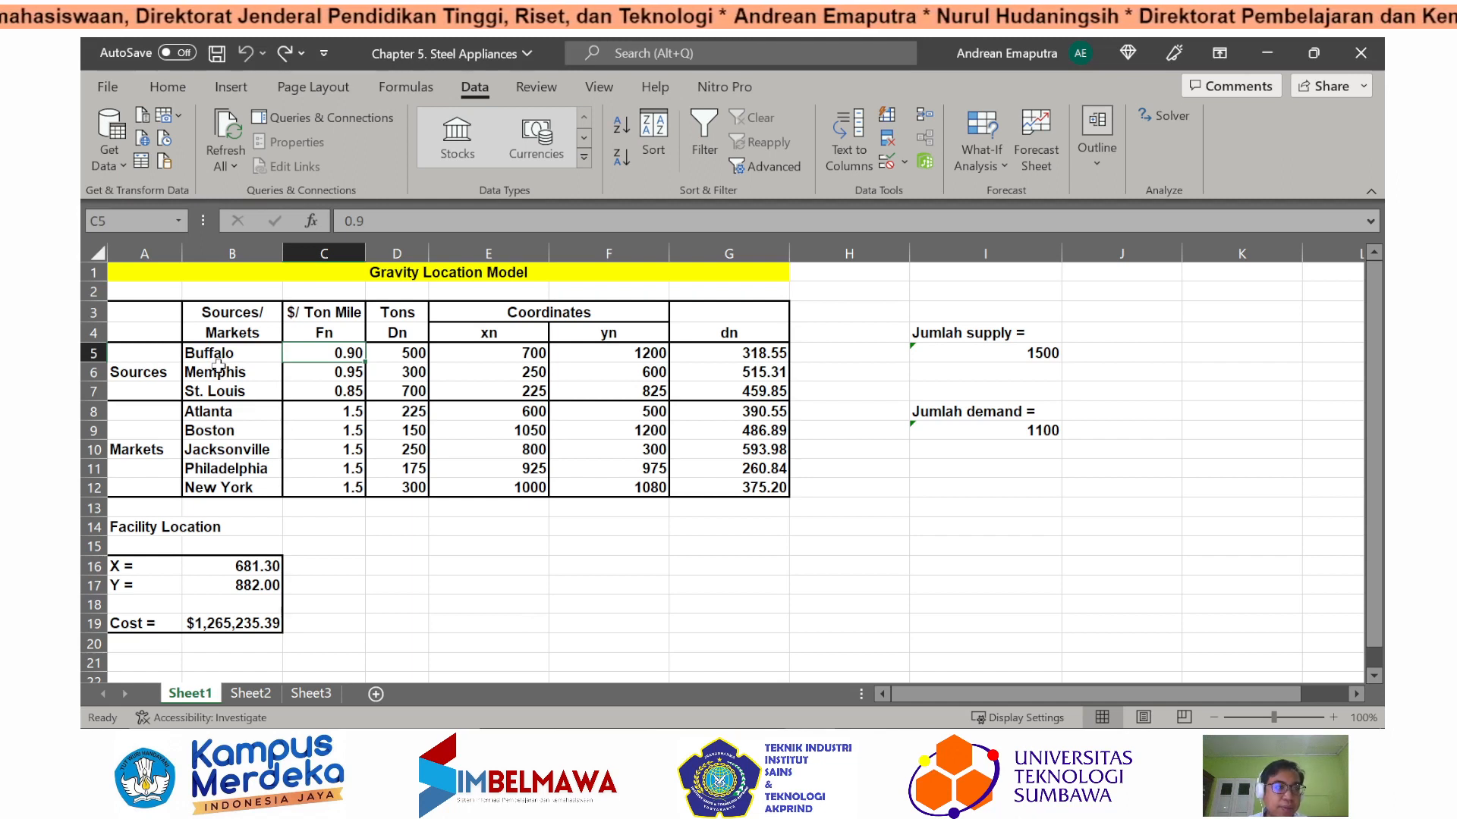
pyautogui.click(221, 429)
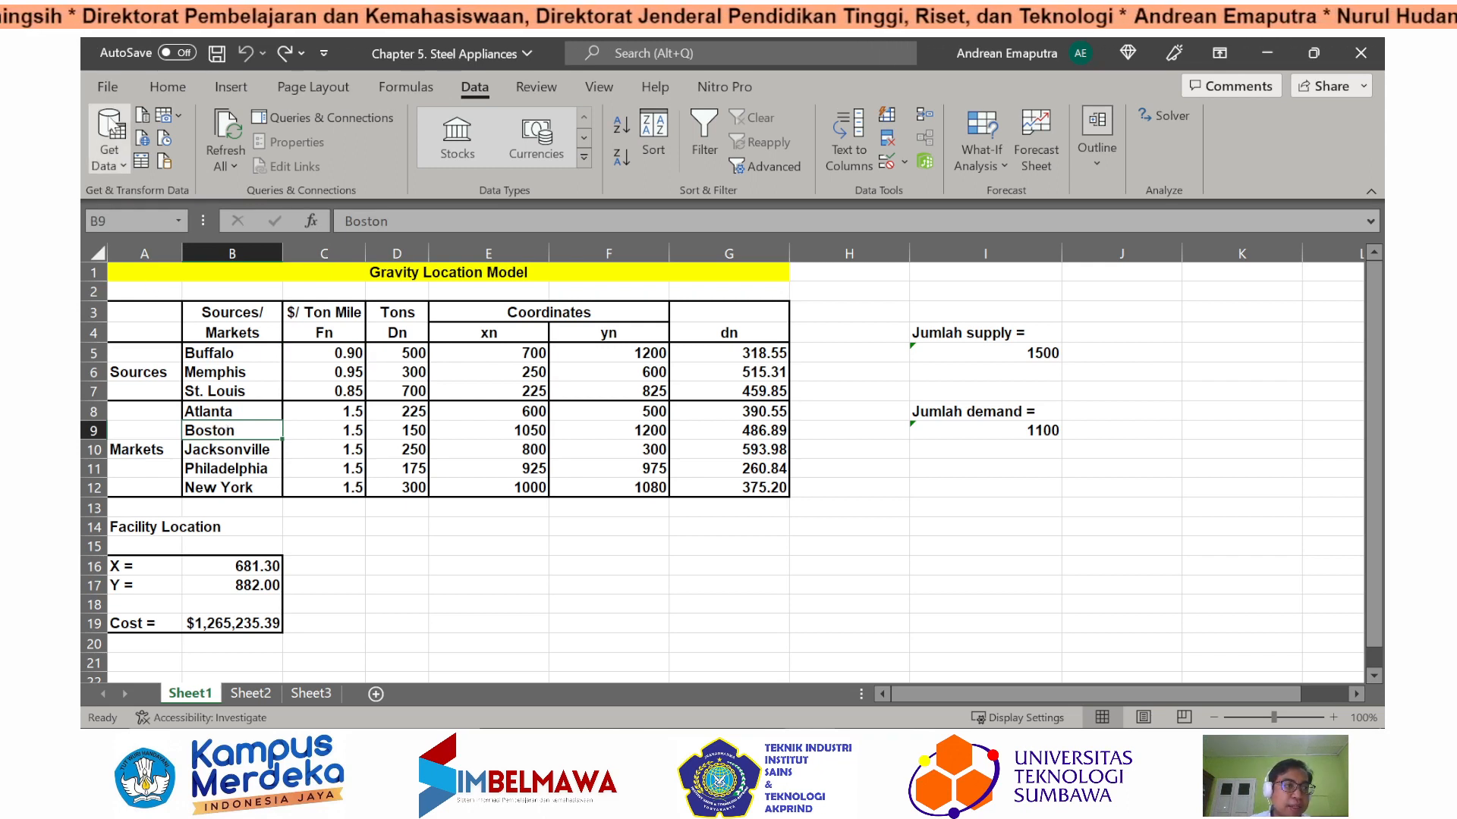
# Check in the Excel add-ins list that the Solver Add-in is enabled and accept the list
pyautogui.click(107, 87)
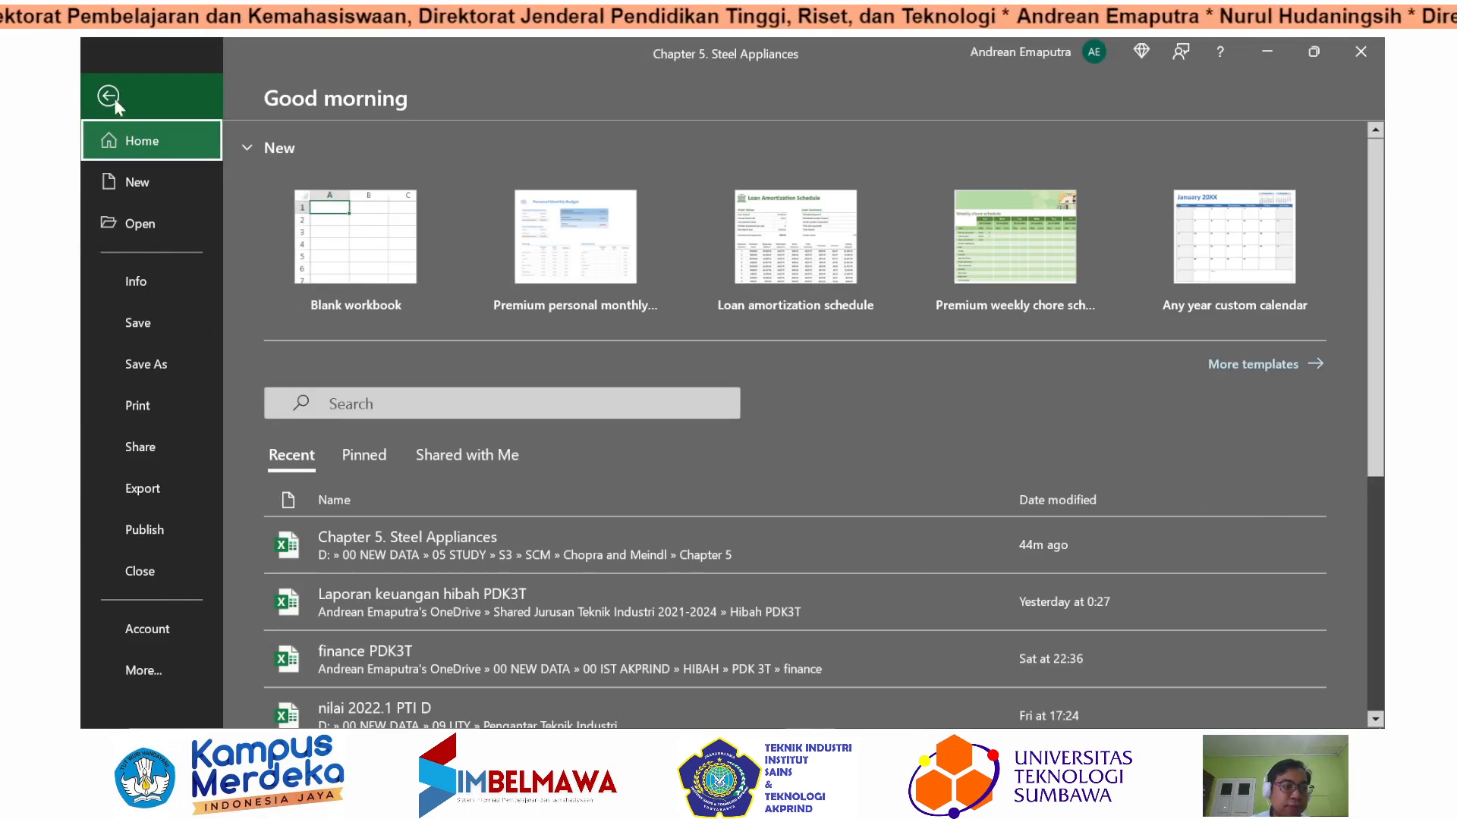
pyautogui.click(154, 665)
pyautogui.click(247, 667)
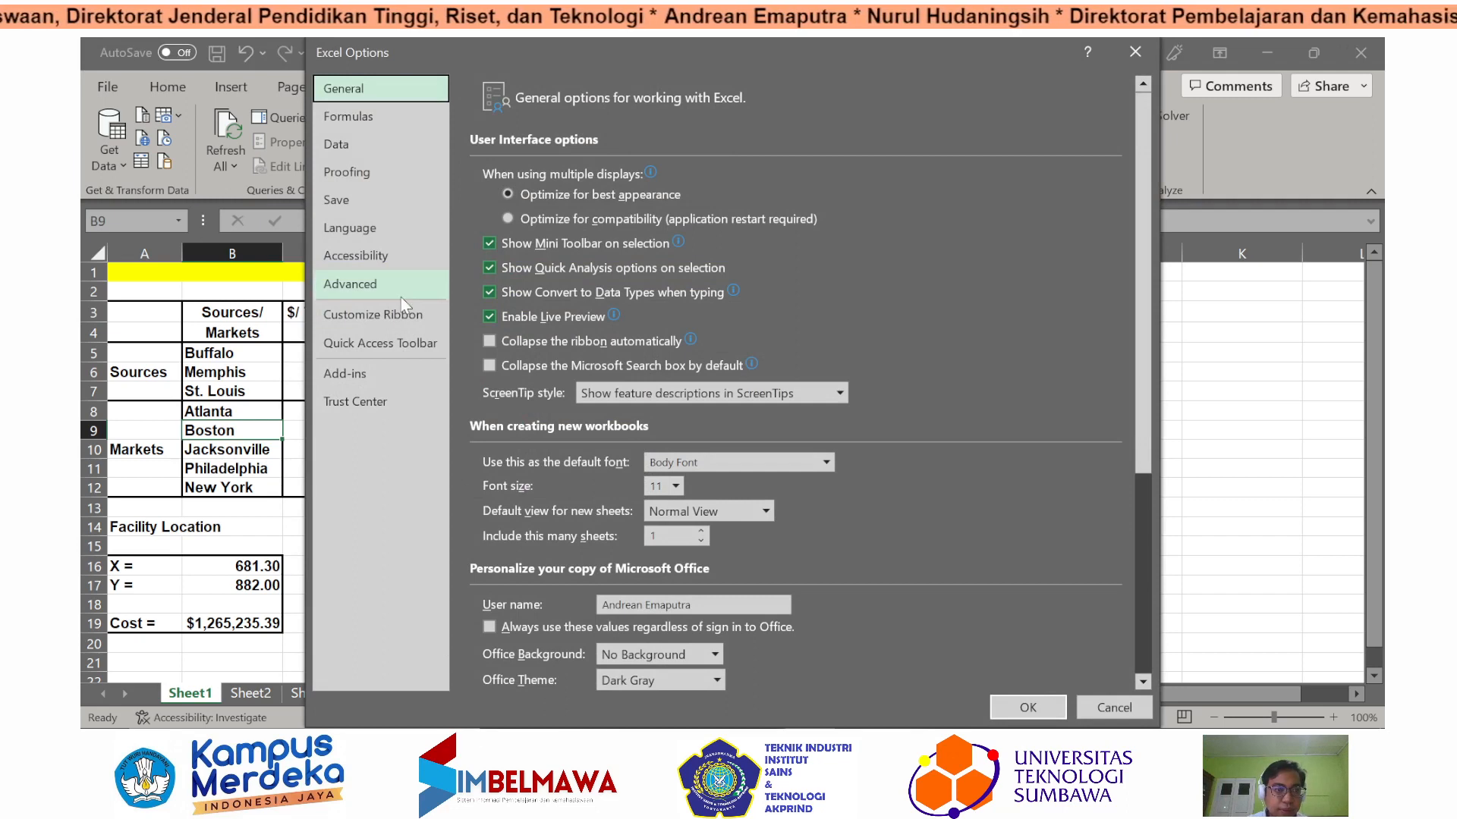
pyautogui.click(381, 371)
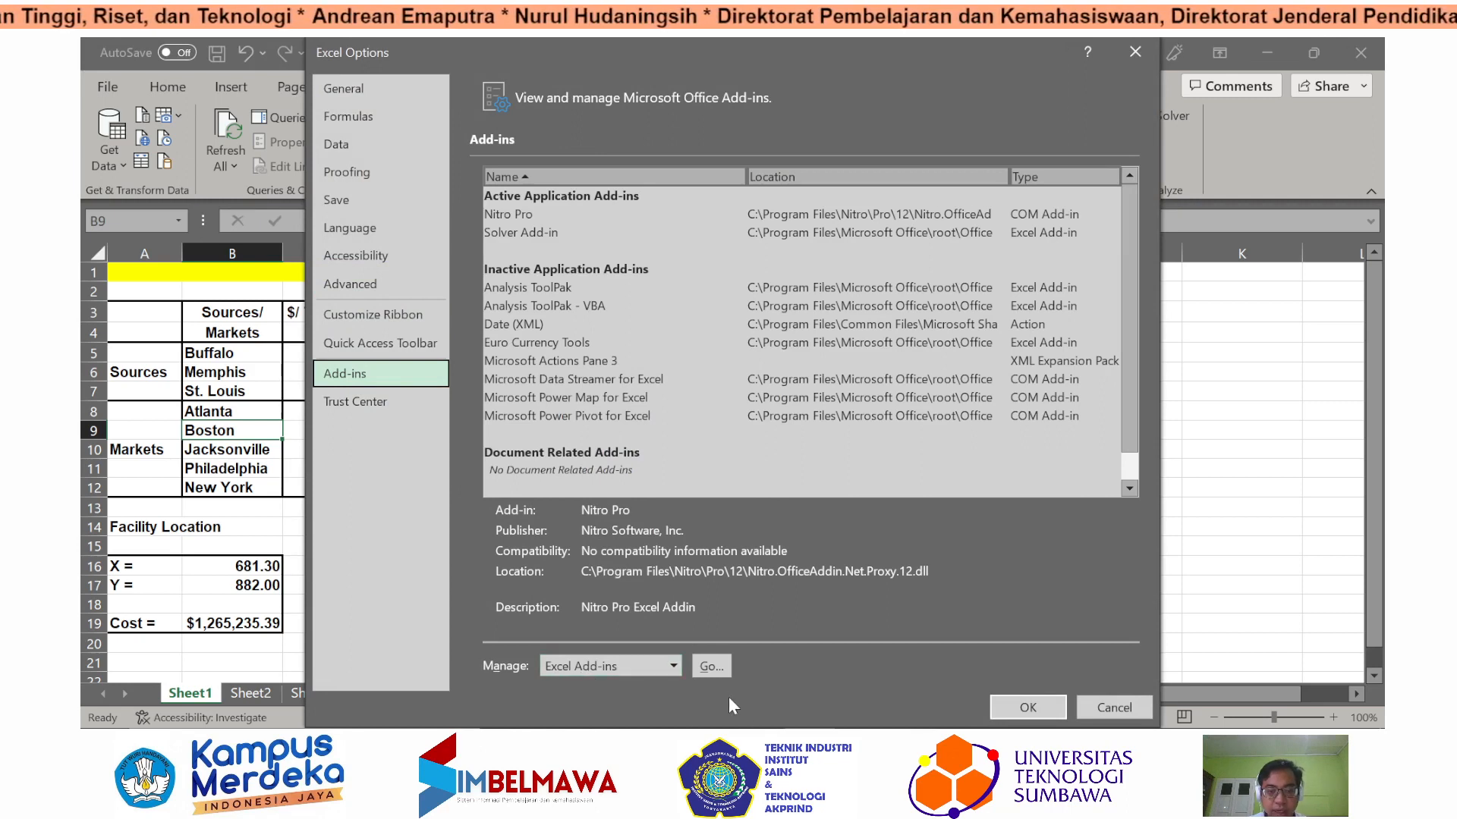
pyautogui.click(717, 671)
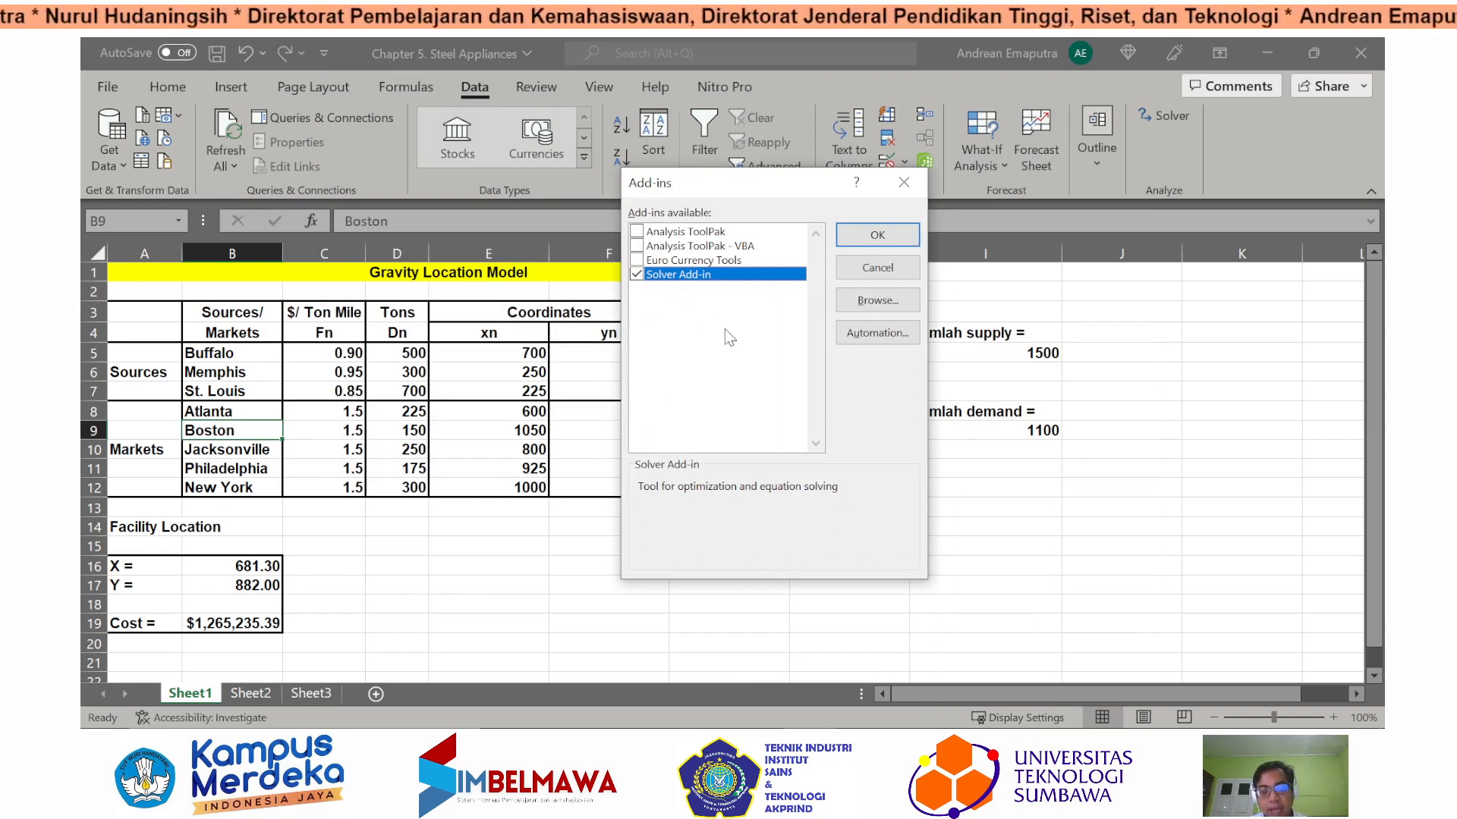
pyautogui.click(868, 237)
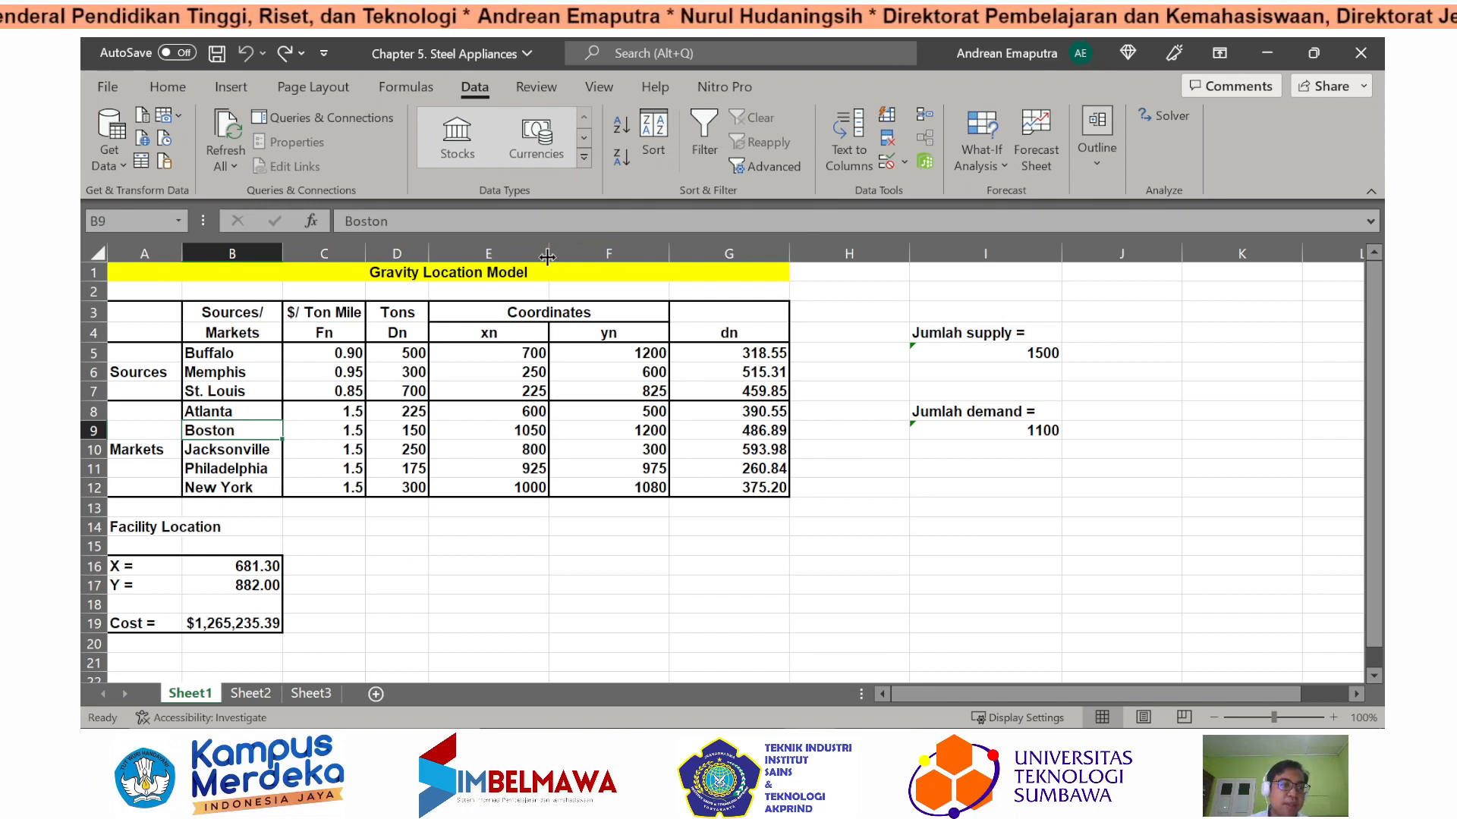
# Review the cost per ton-mile and tonnage values of the sources and markets
pyautogui.click(303, 351)
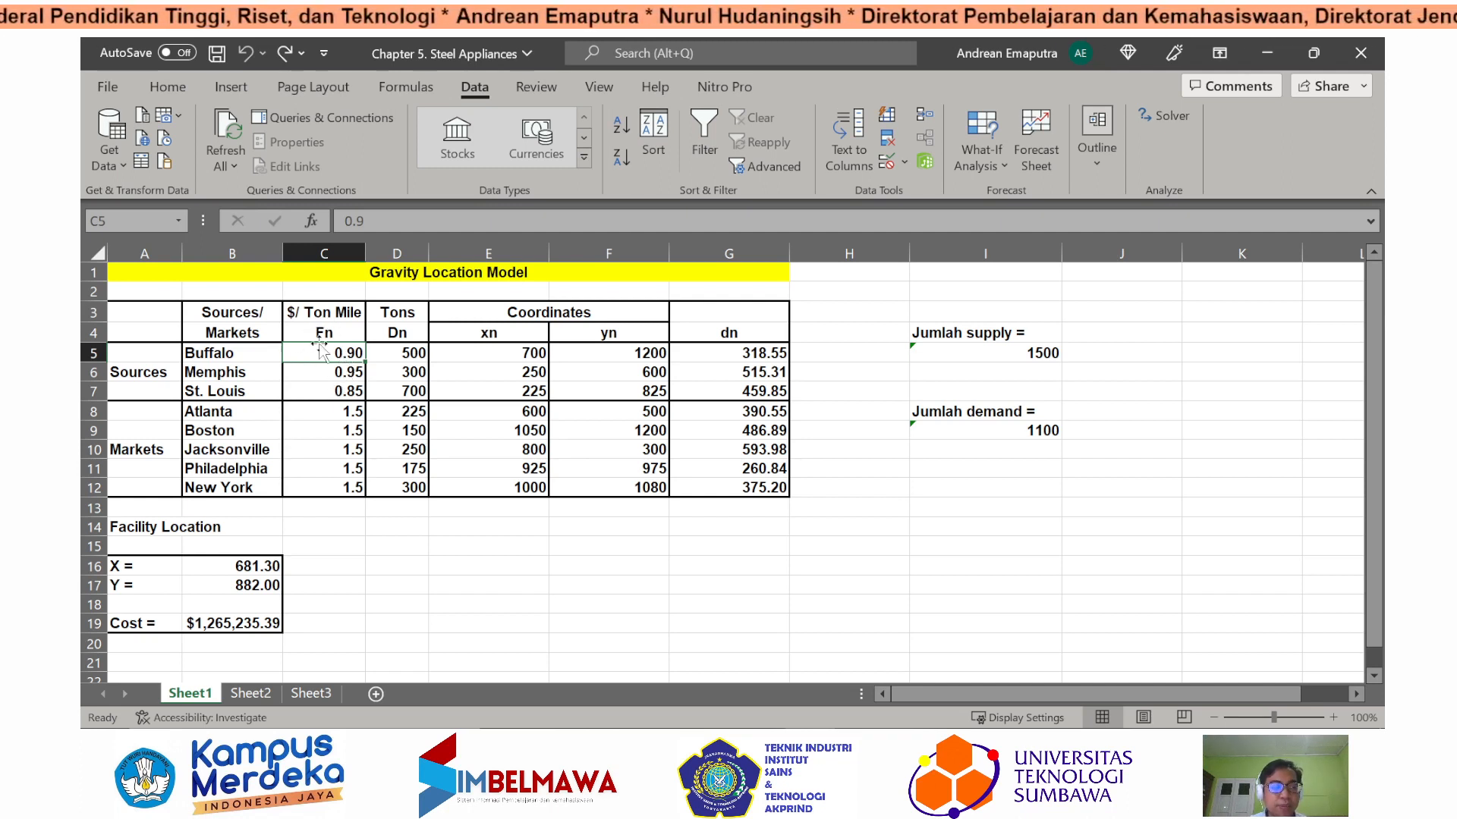
pyautogui.click(302, 413)
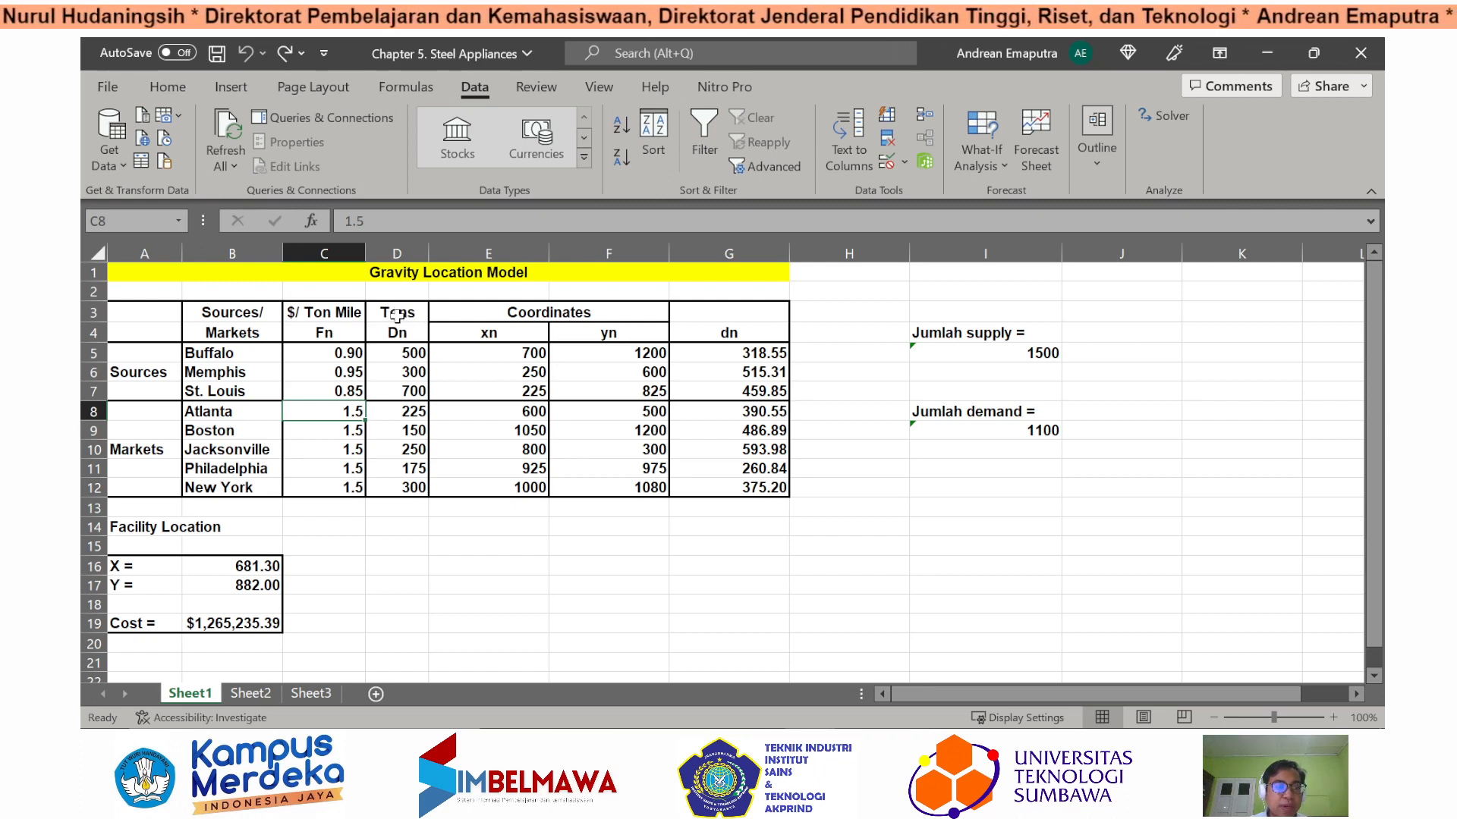
pyautogui.click(407, 352)
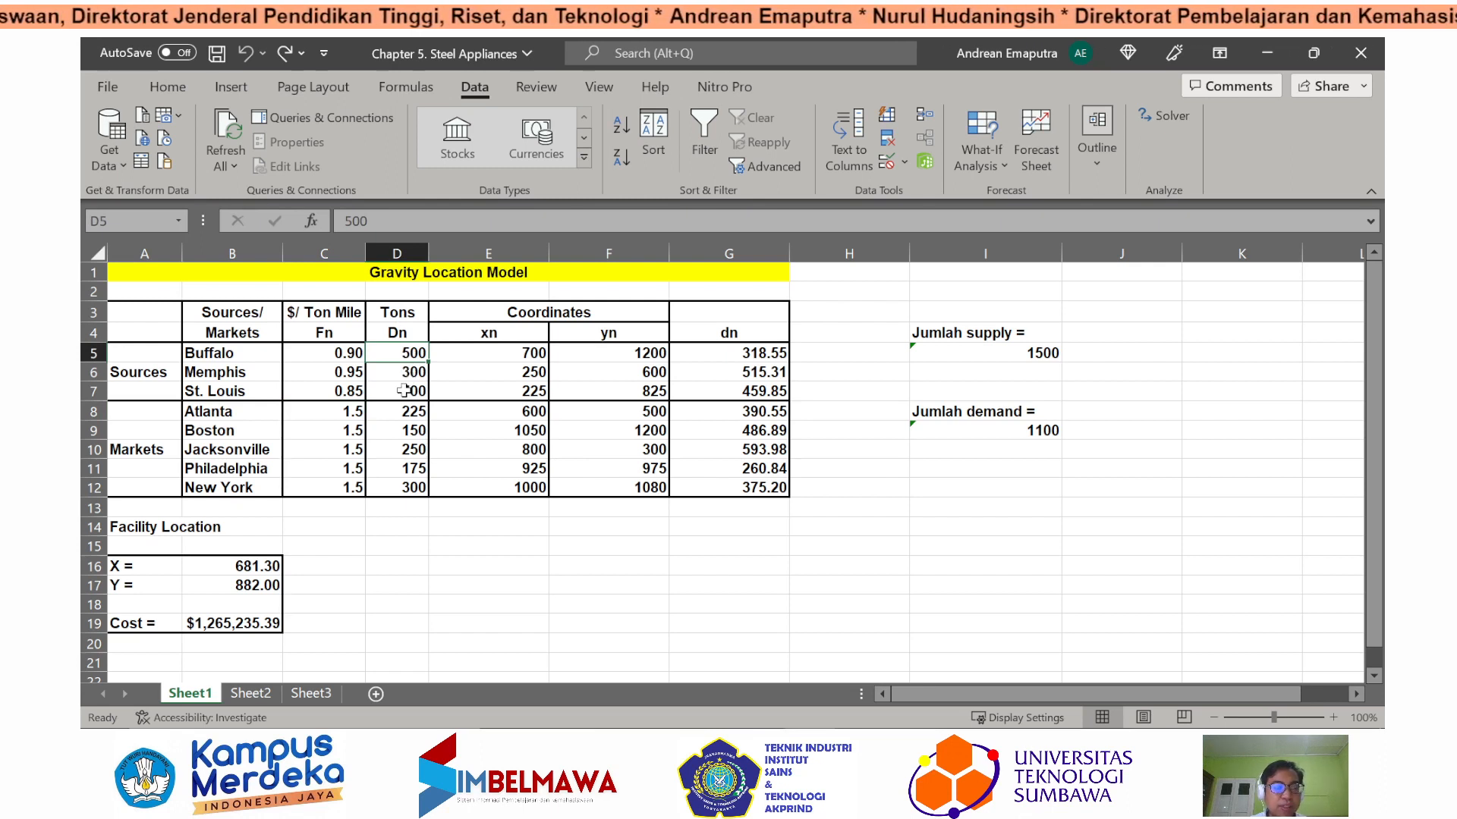
pyautogui.click(403, 390)
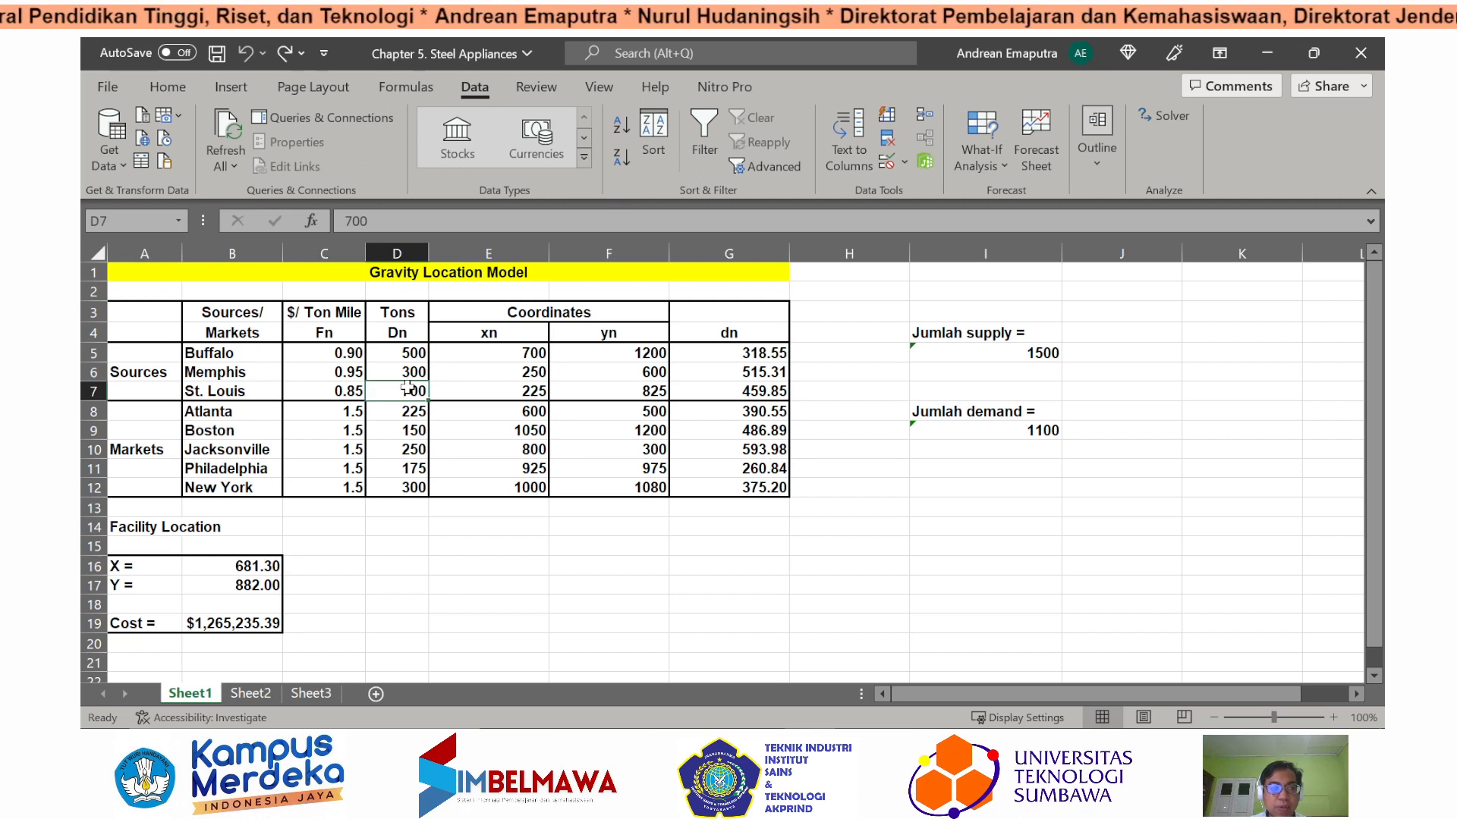
# Inspect the total supply formula in I5 and confirm the total demand formula in I9 as =SUM(D8:D12)
pyautogui.click(974, 353)
pyautogui.doubleClick(975, 353)
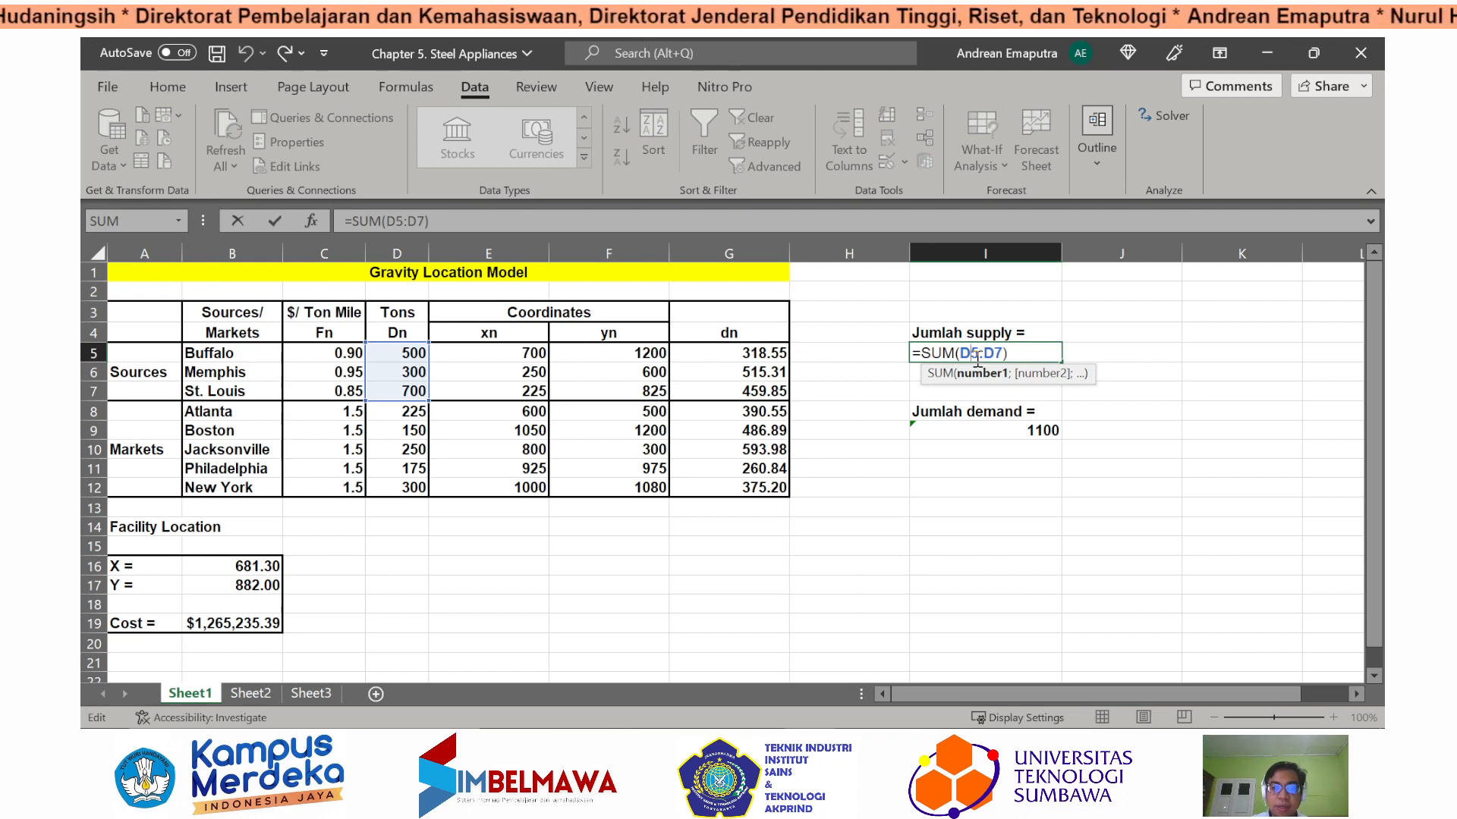
pyautogui.press('Return')
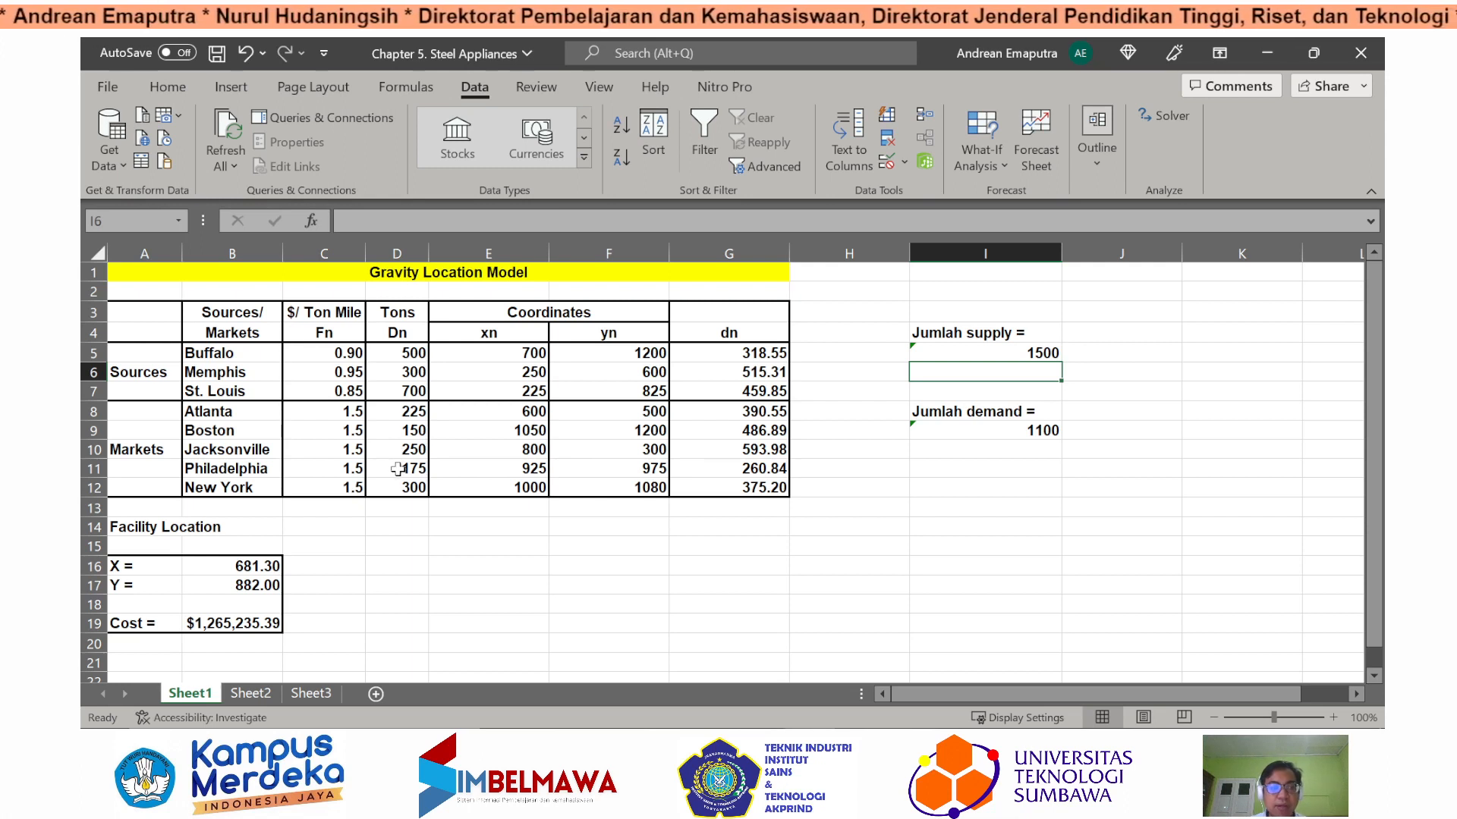
pyautogui.click(993, 425)
pyautogui.write('=SUM(D8:D12)')
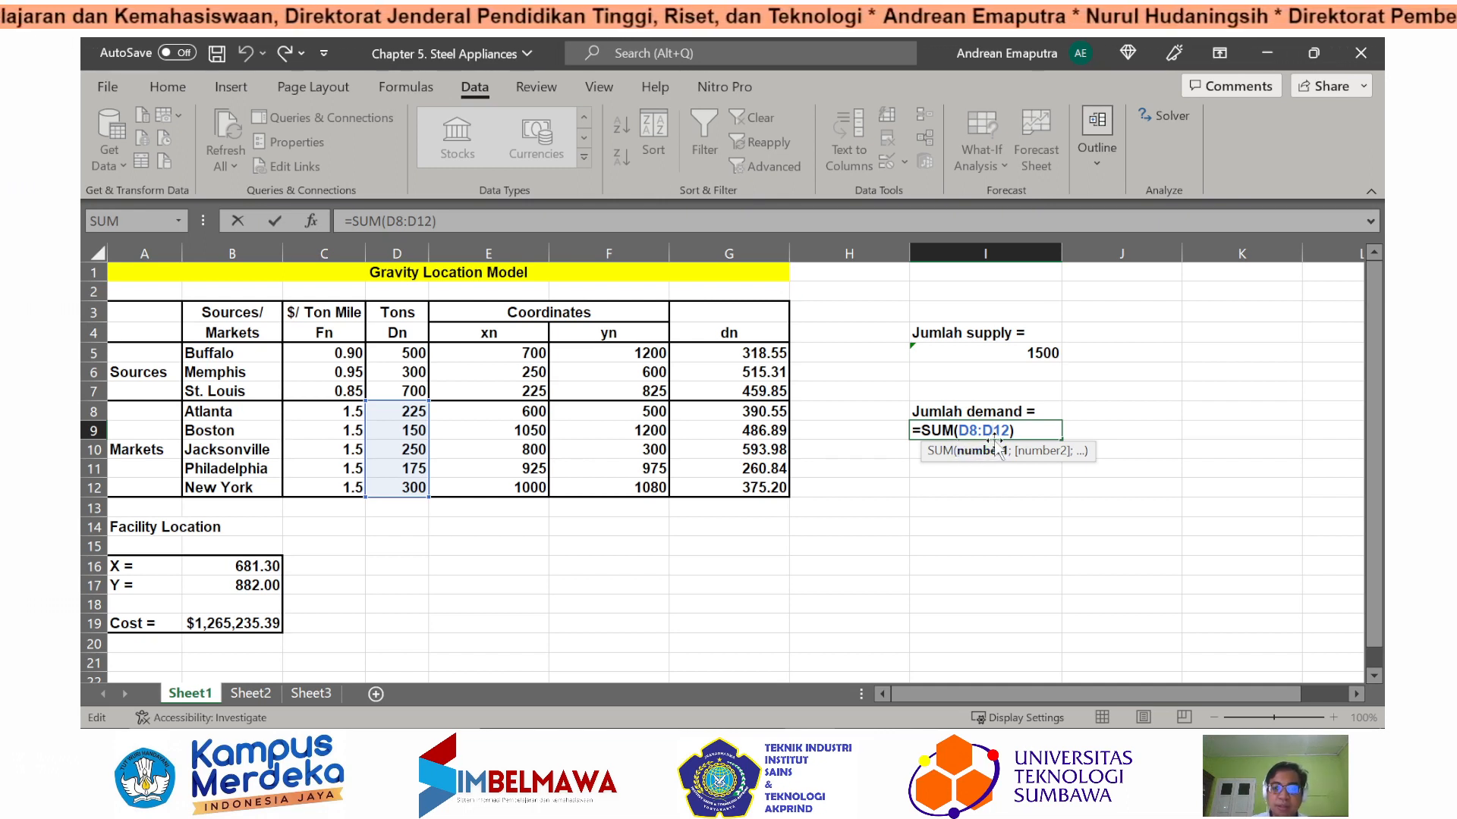
pyautogui.press('Return')
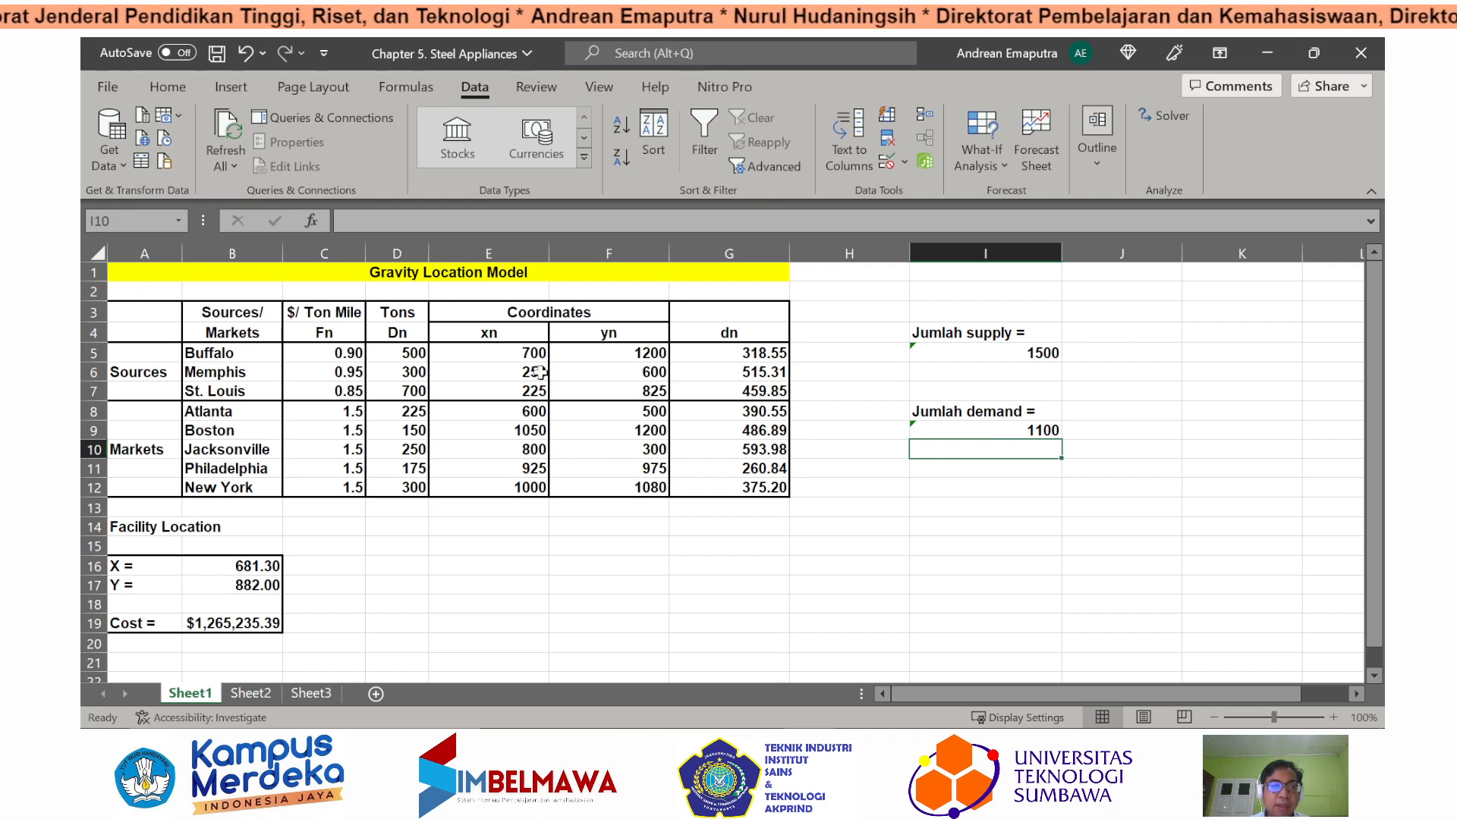
# Review the xn and yn coordinates of the first source, Buffalo, and the first market, Atlanta
pyautogui.click(568, 313)
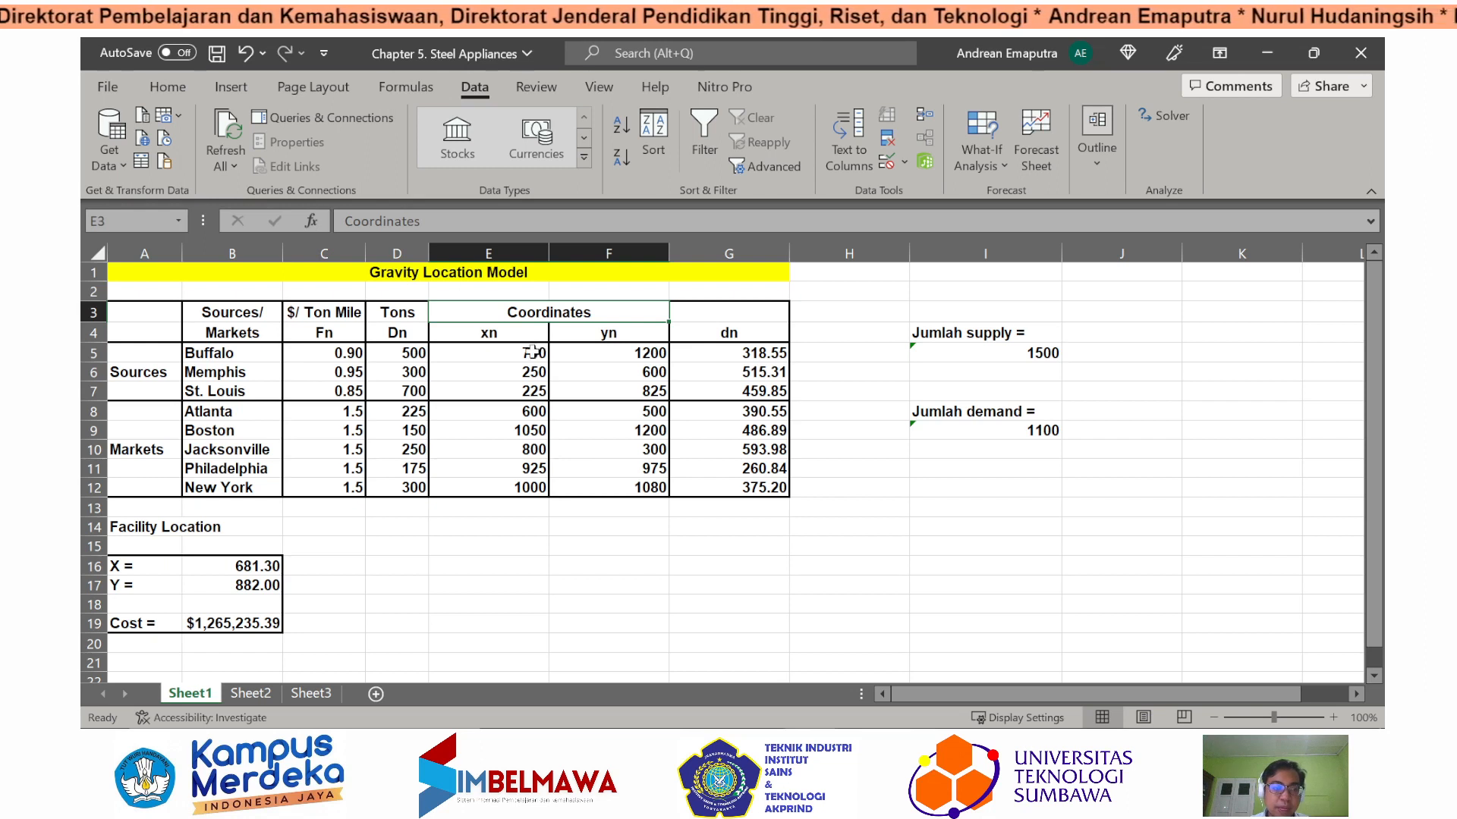
pyautogui.click(538, 351)
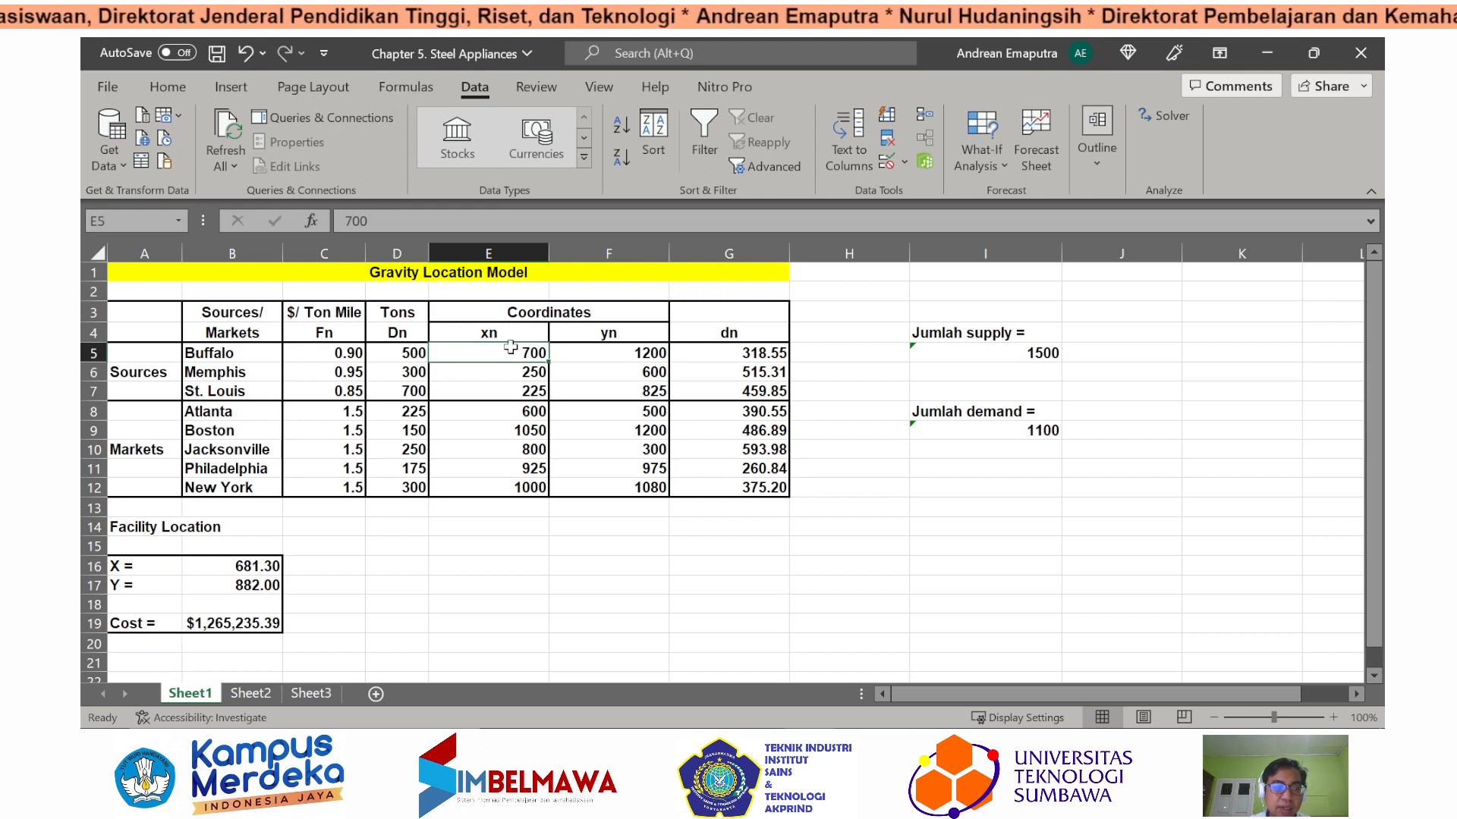
pyautogui.click(586, 350)
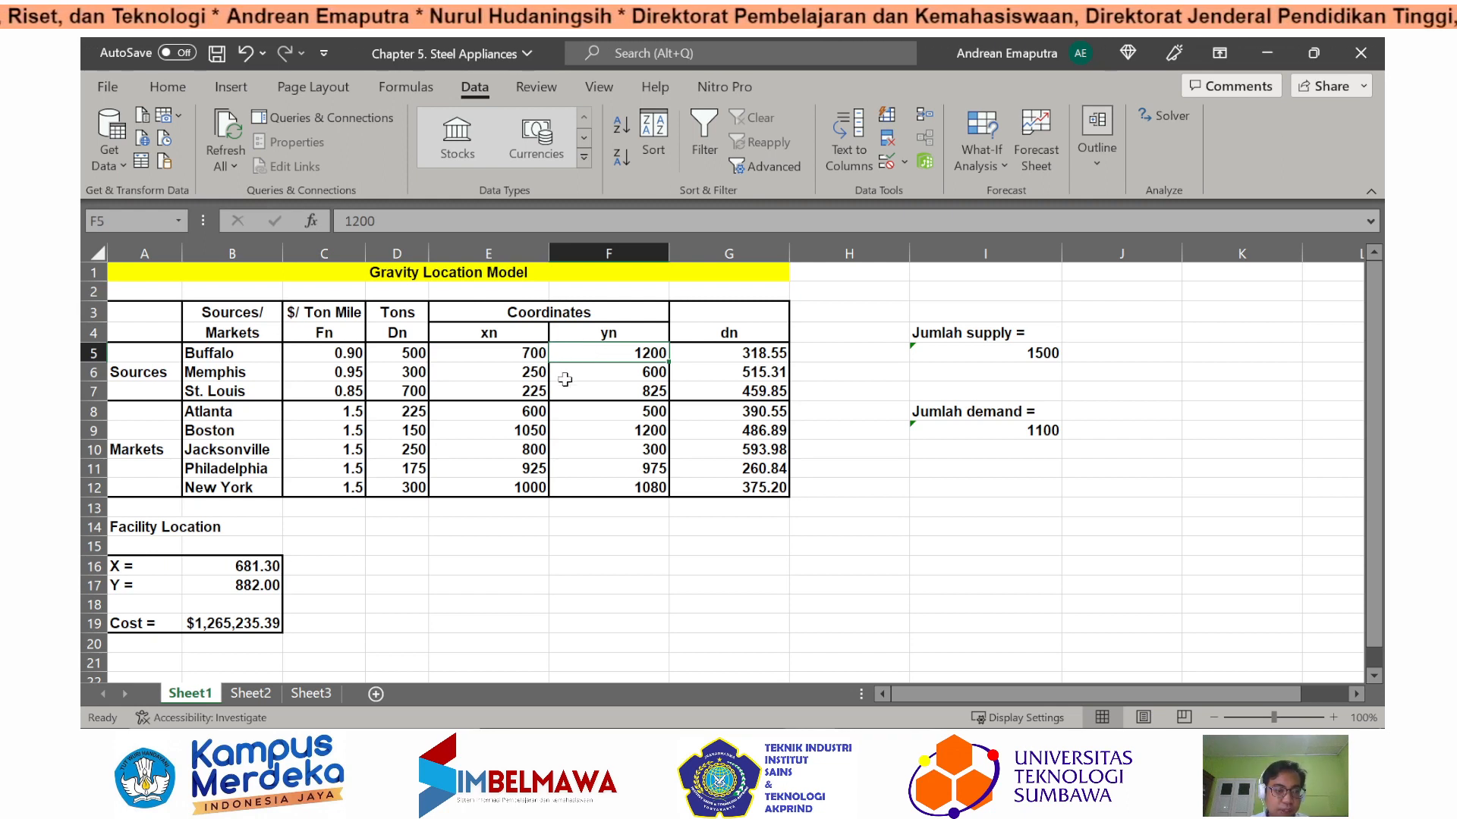
pyautogui.click(516, 410)
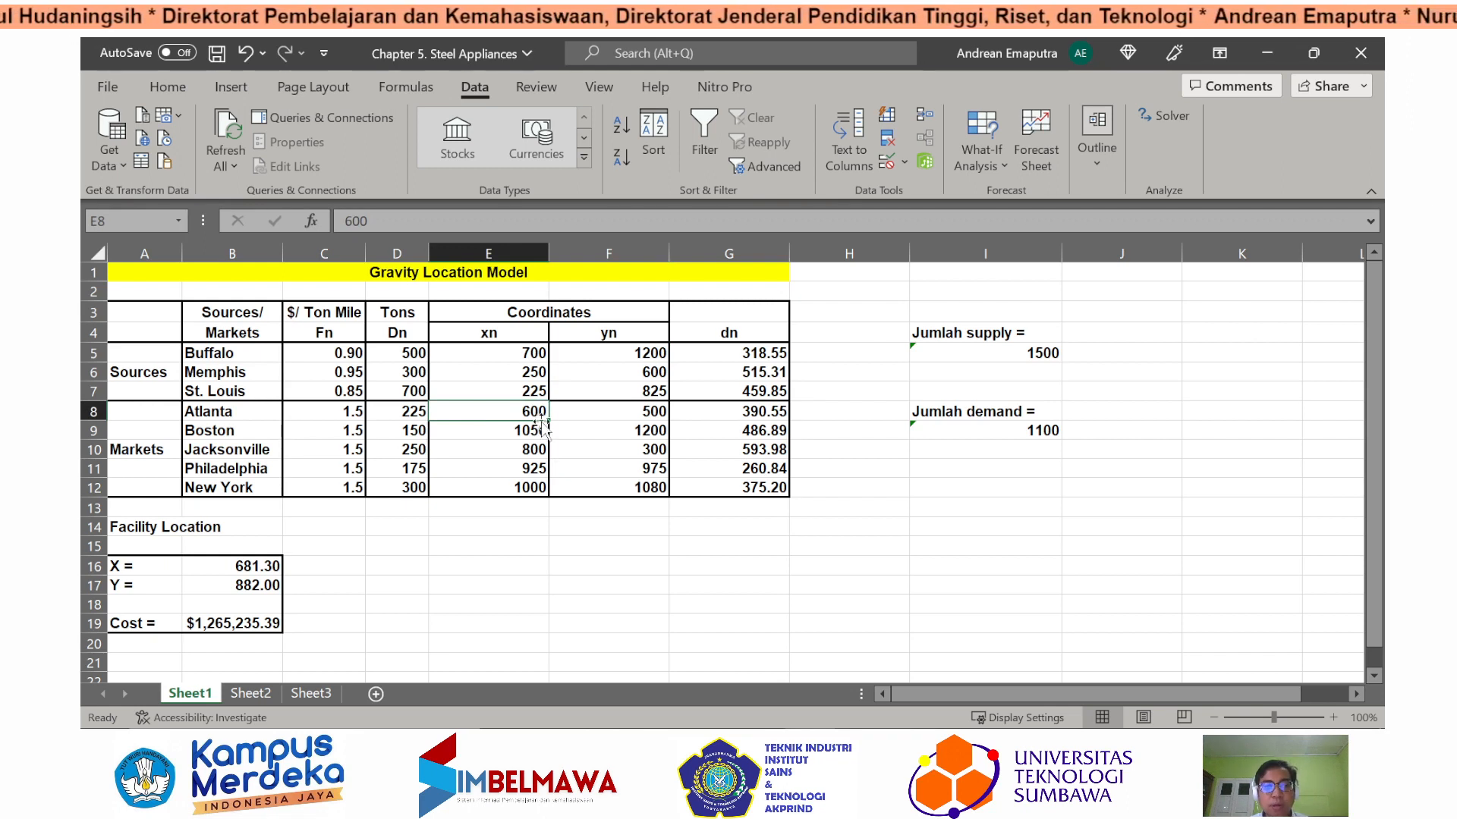
pyautogui.click(621, 420)
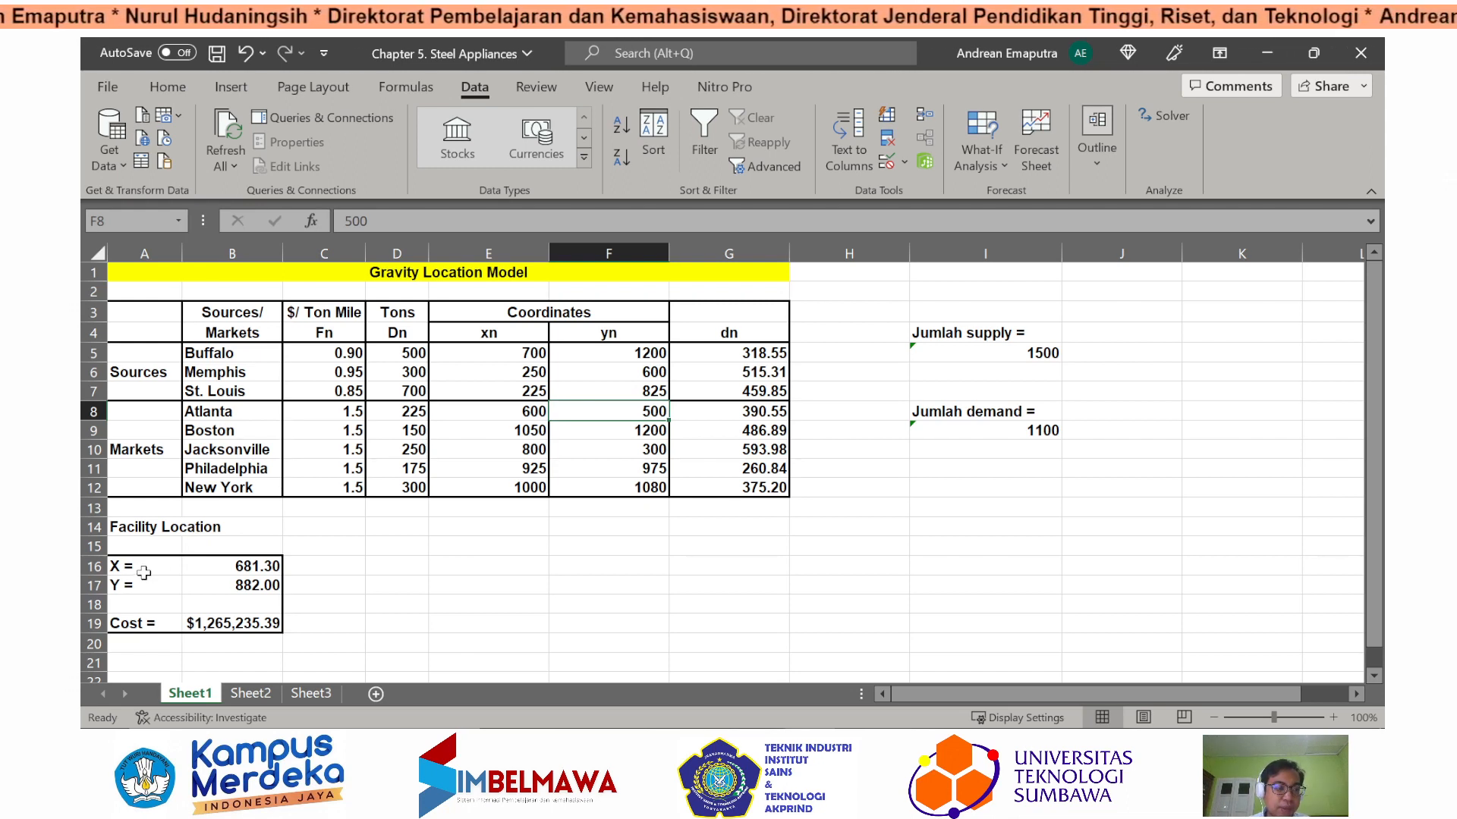
# Set both facility location coordinates, X in B16 and Y in B17, to 0
pyautogui.click(235, 563)
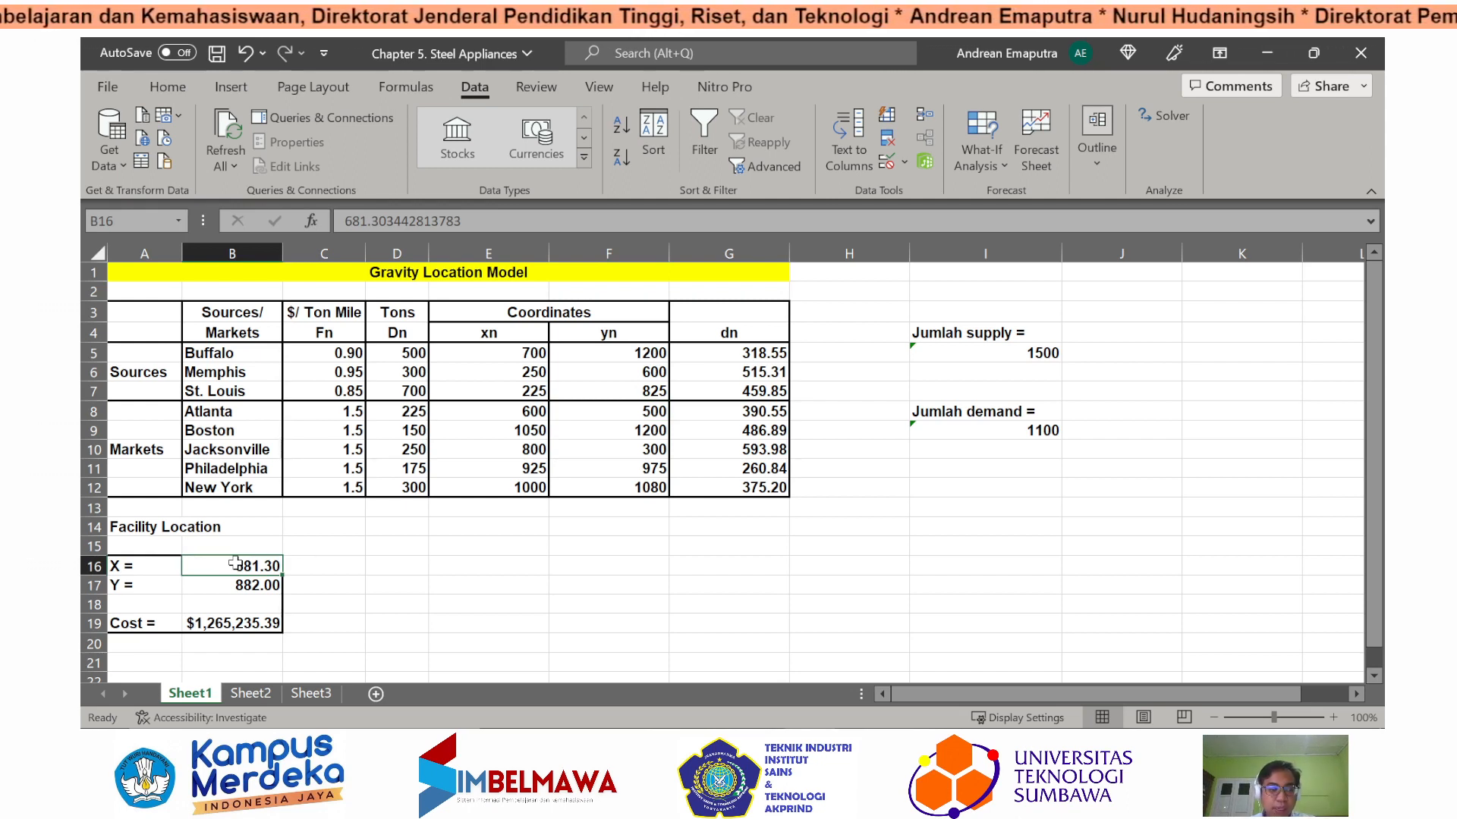
pyautogui.write('0')
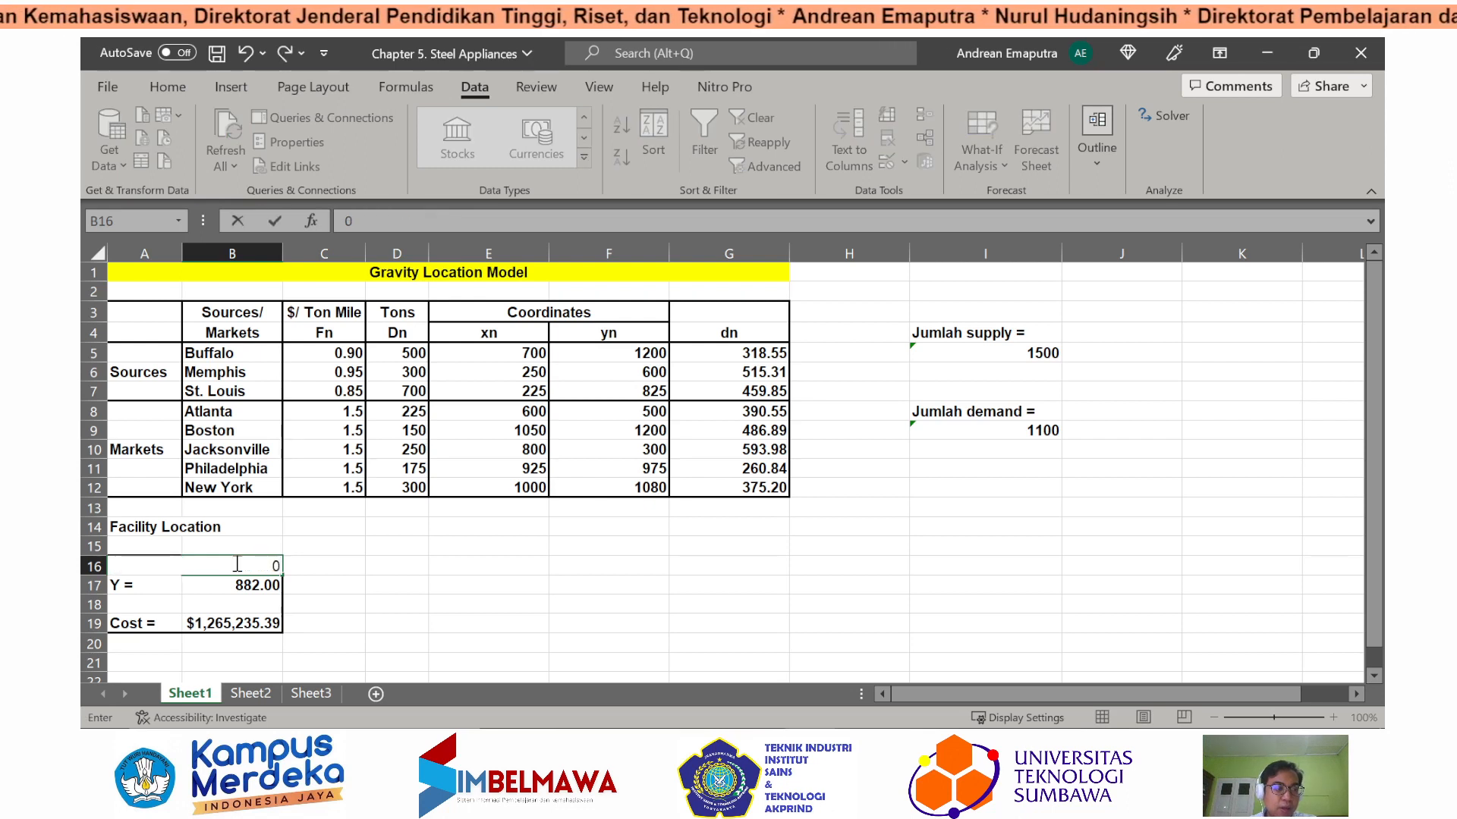
pyautogui.click(240, 584)
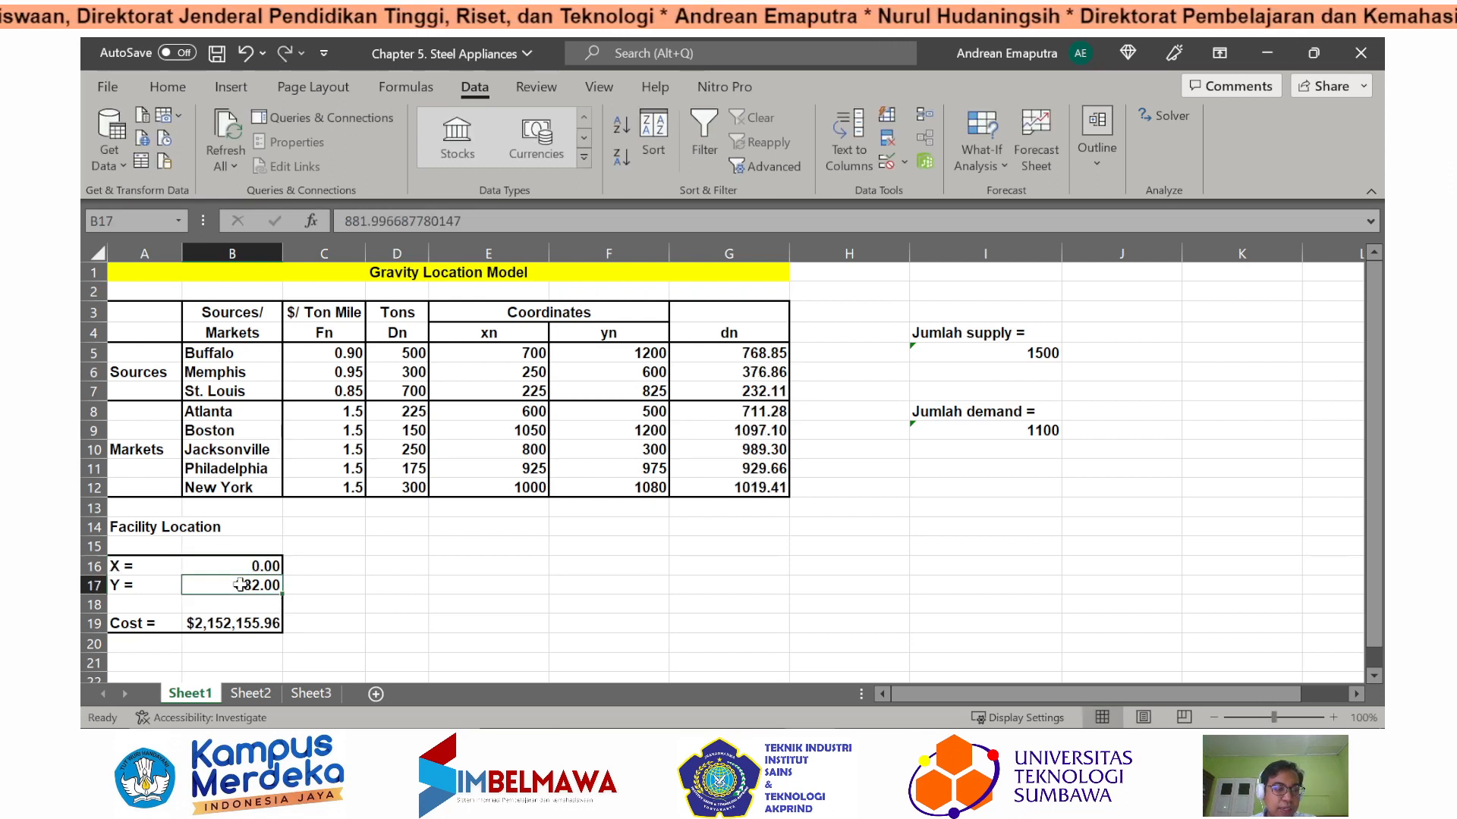
pyautogui.write('0')
pyautogui.click(244, 600)
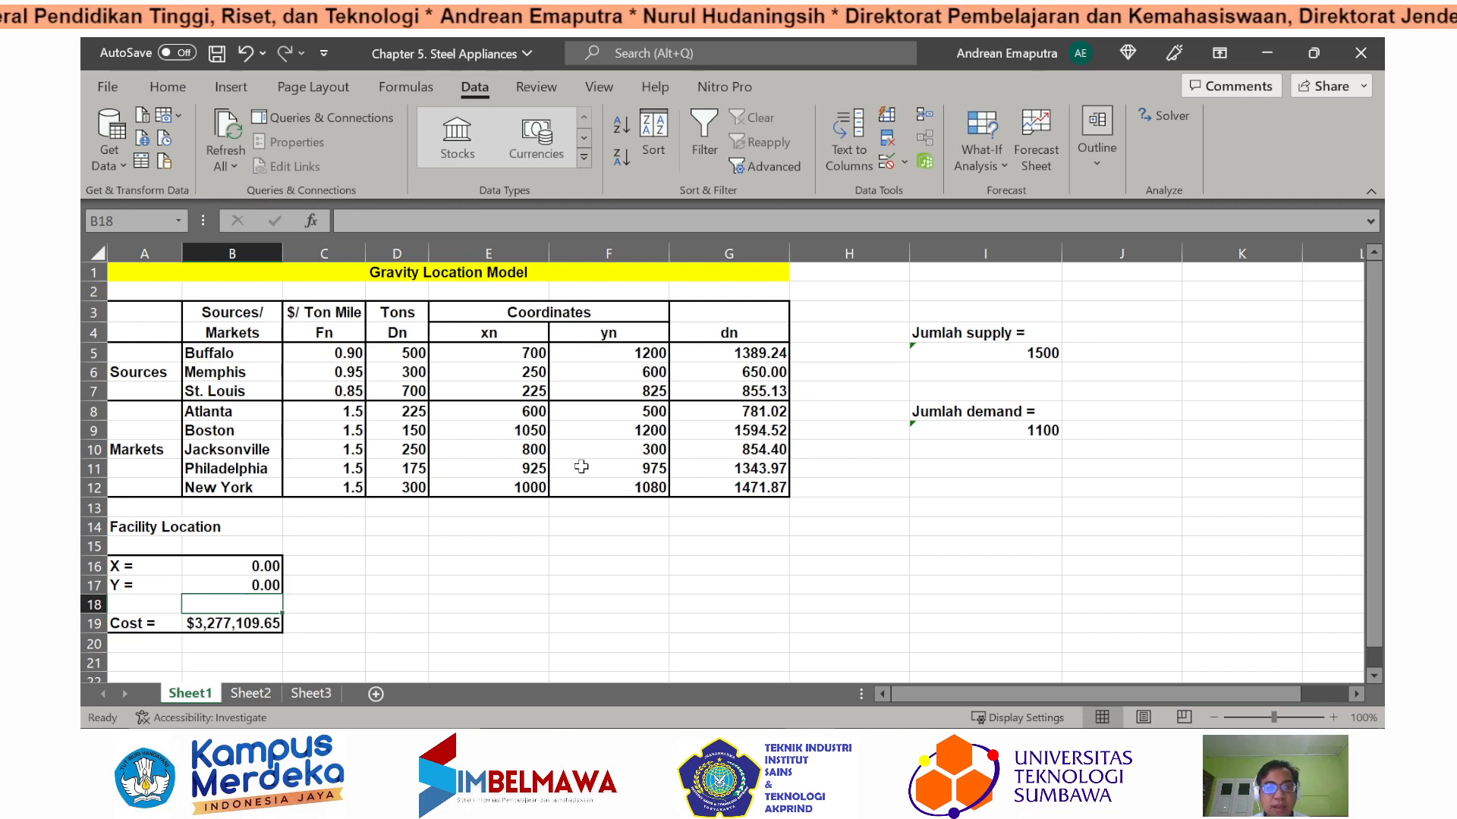
# Check Buffalo's distance formula in G5 and fill it down the dn column to New York in G12
pyautogui.doubleClick(719, 351)
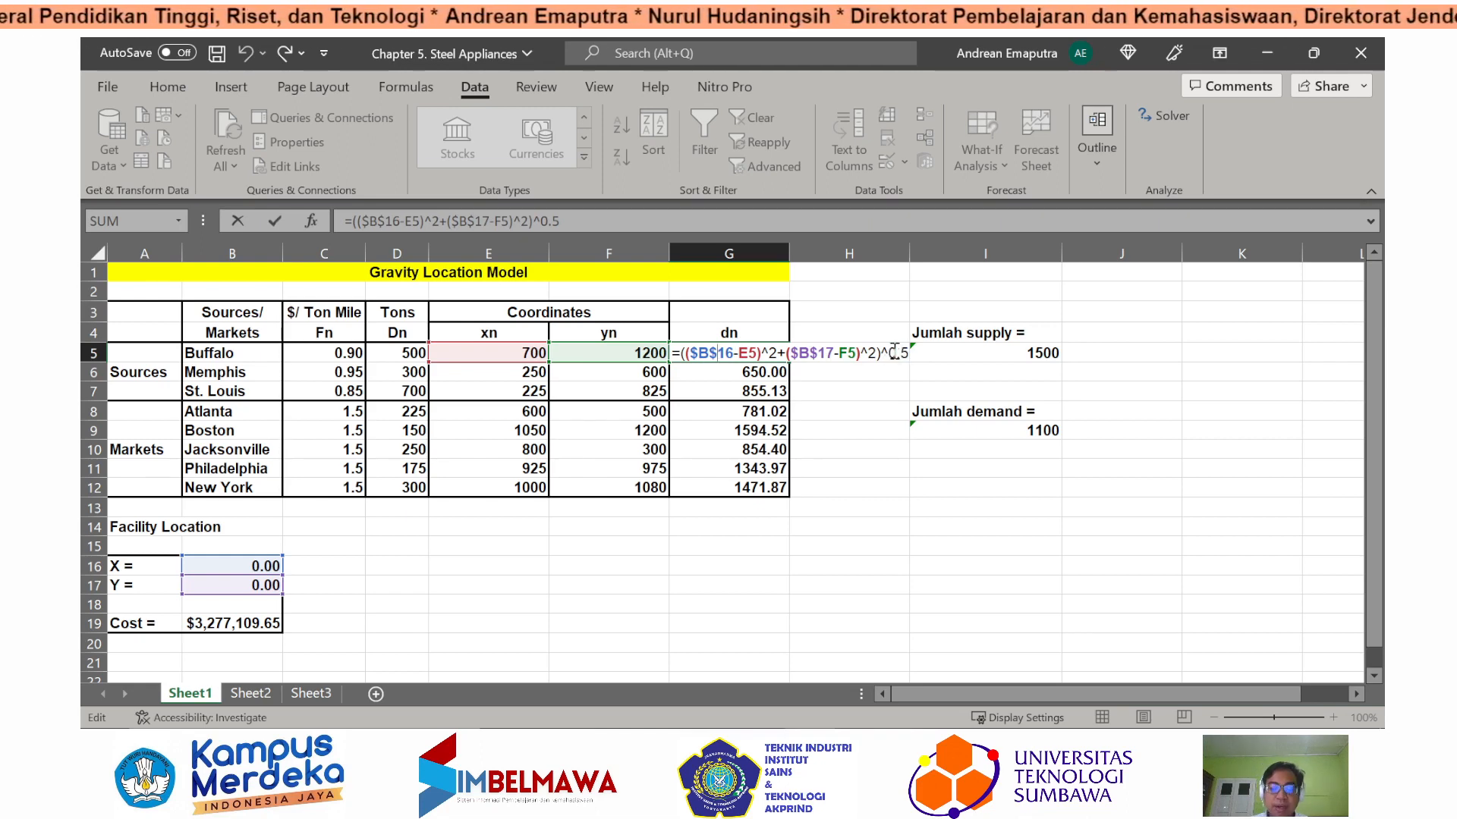
pyautogui.press('Return')
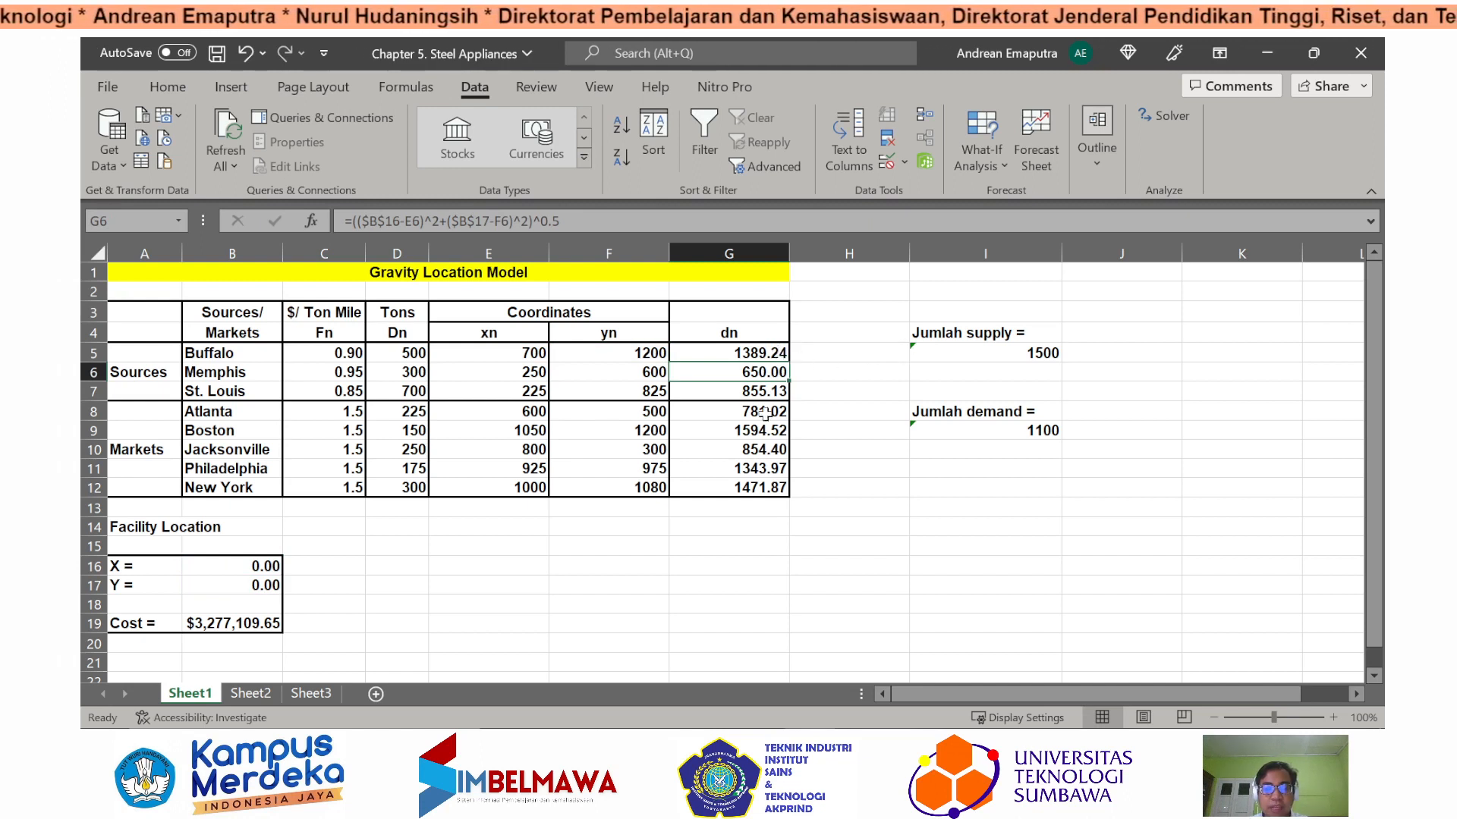
pyautogui.click(748, 349)
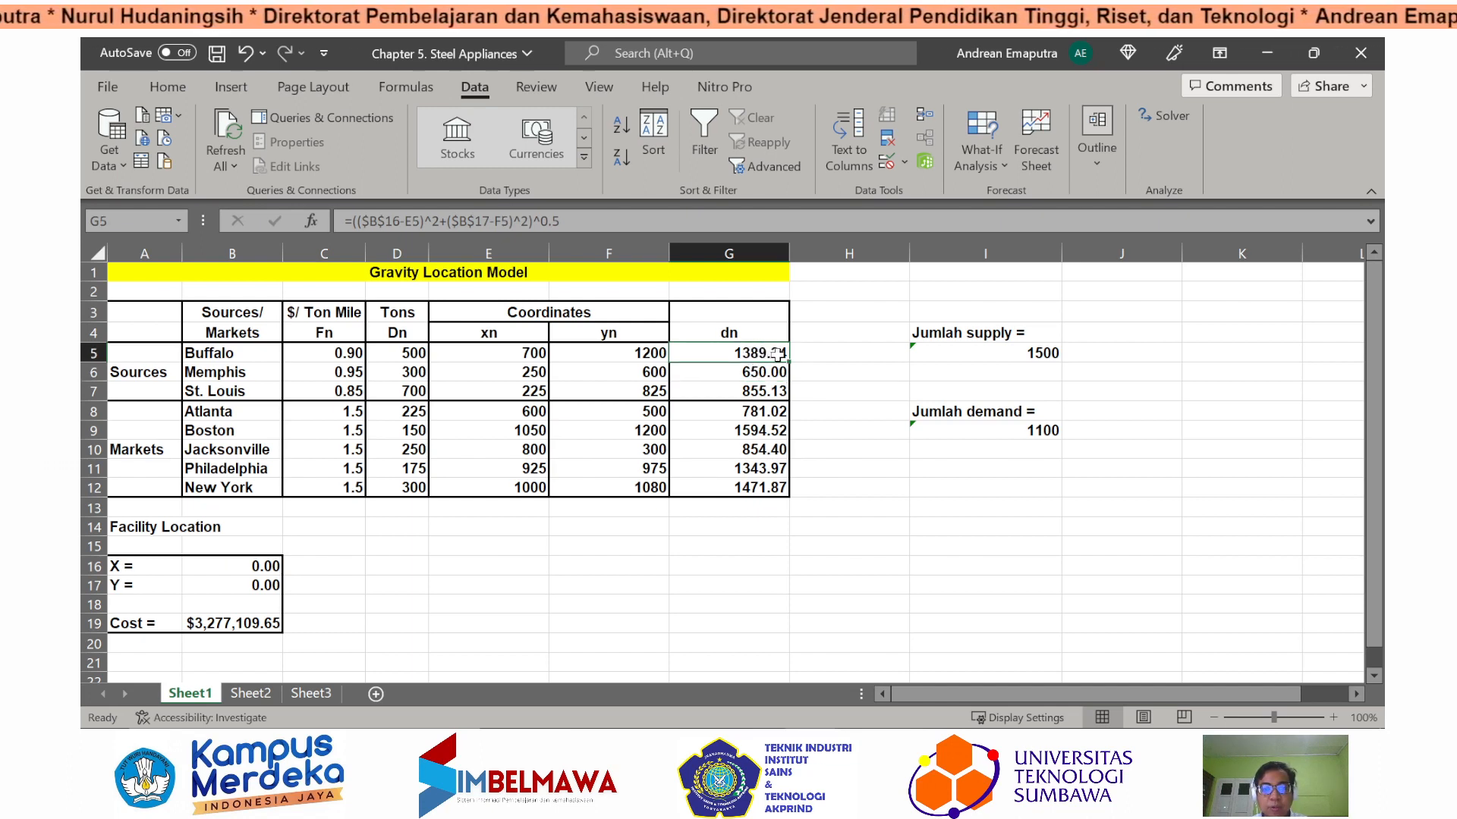
pyautogui.moveTo(789, 360); pyautogui.dragTo(774, 502)
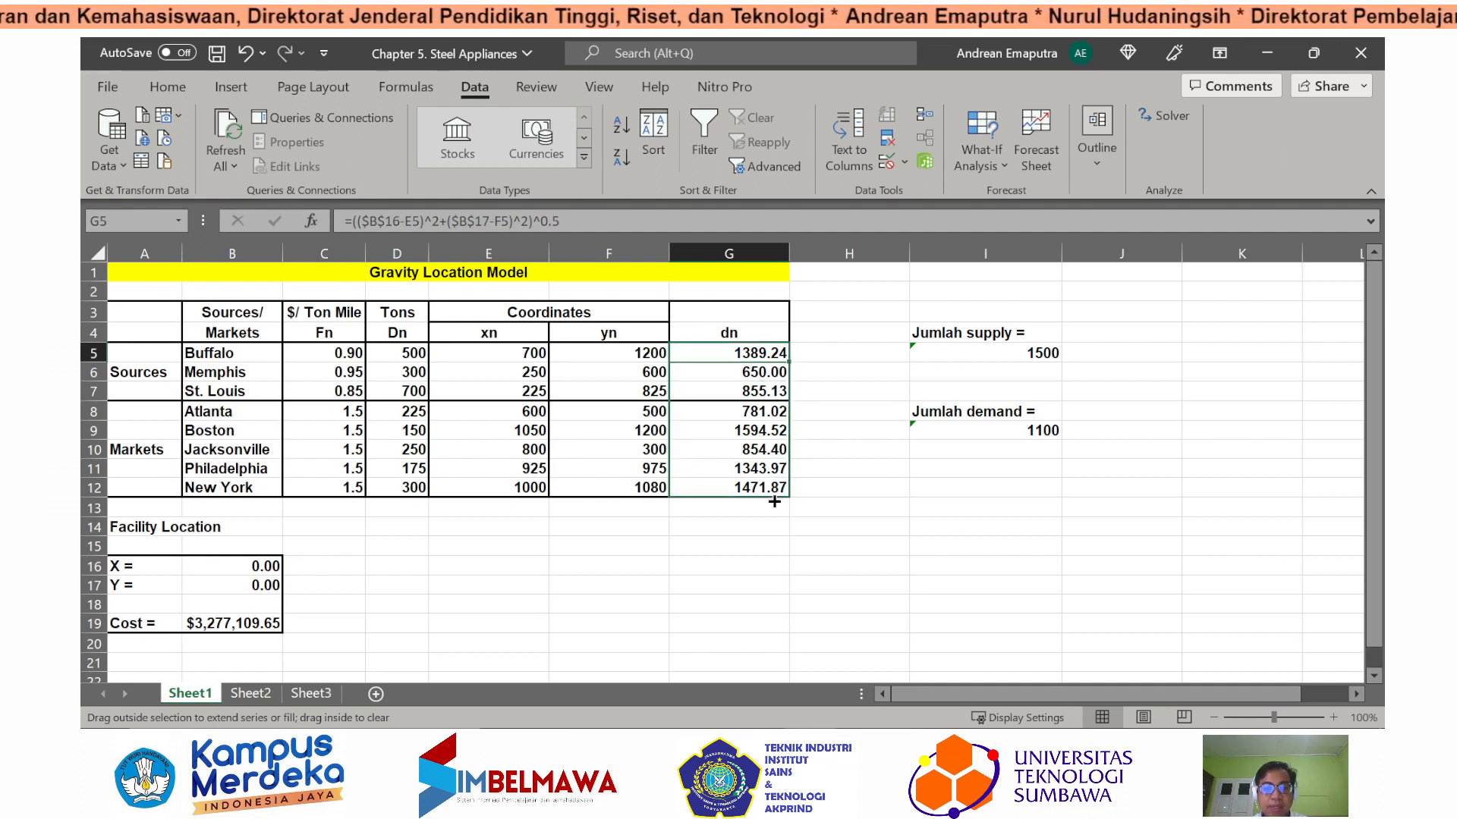
pyautogui.moveTo(773, 502); pyautogui.dragTo(774, 502)
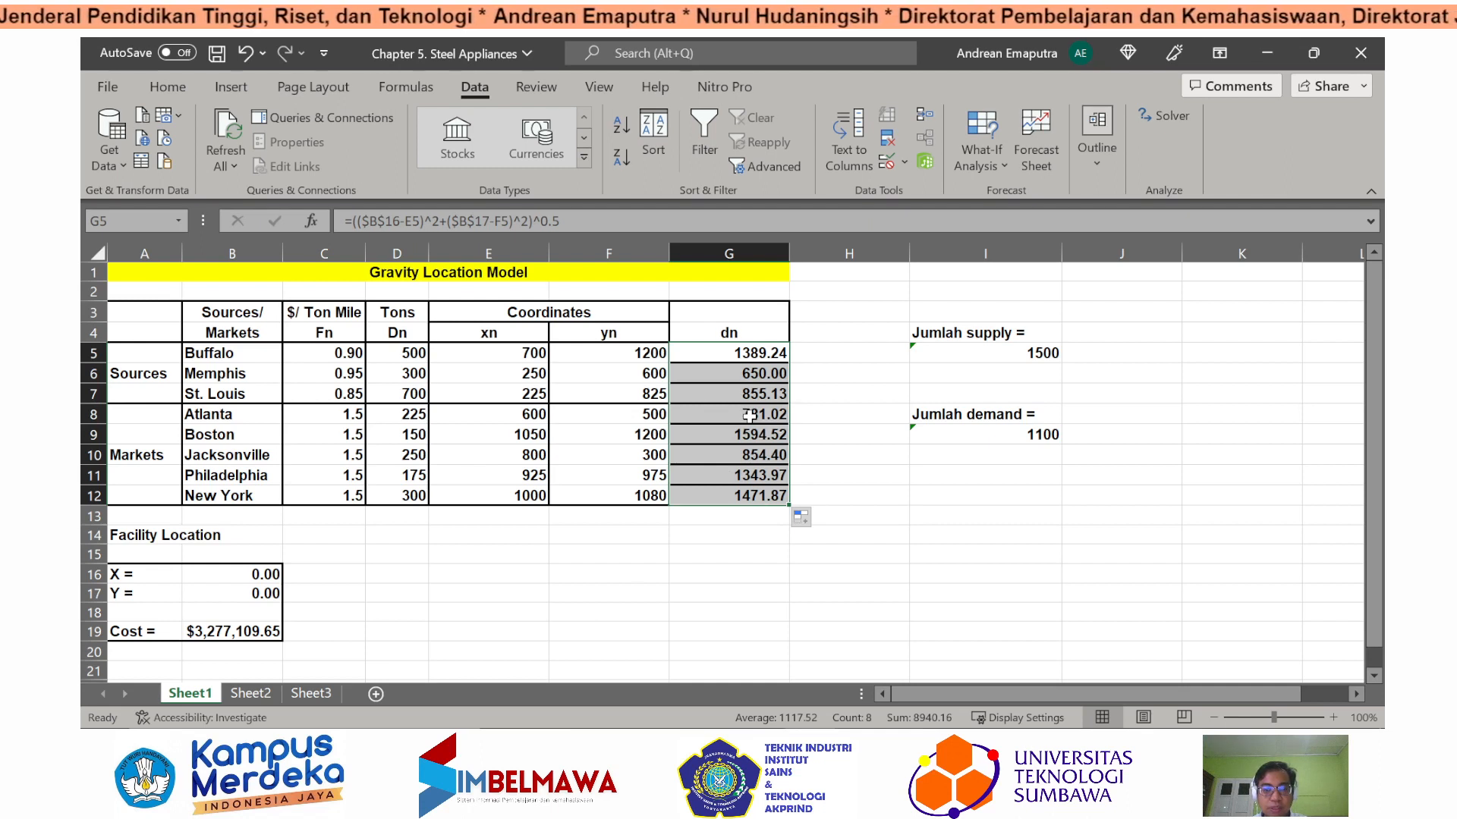
pyautogui.click(749, 531)
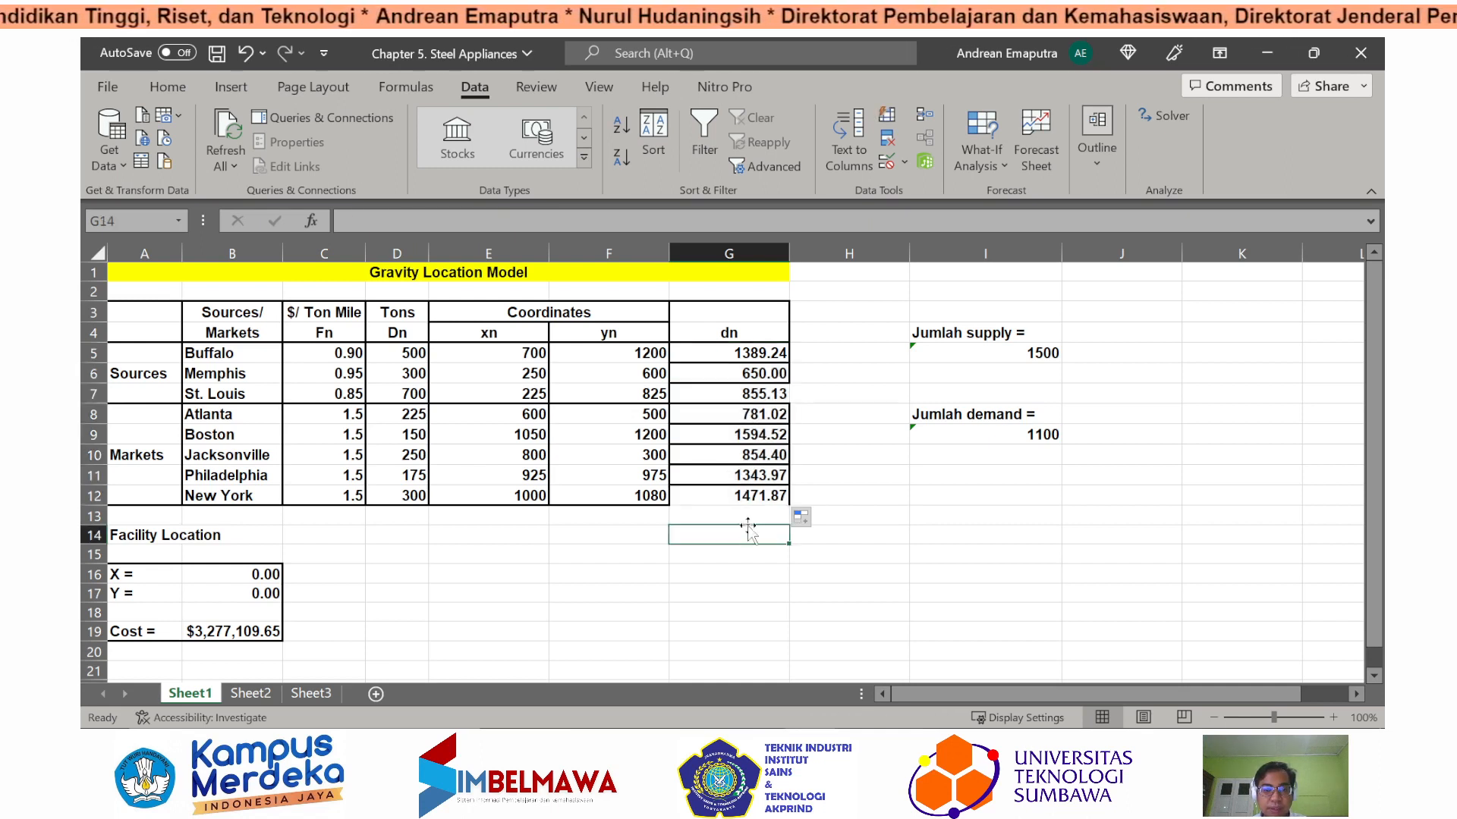
# Inspect New York's distance formula in G12 and the total cost formula in B19 without altering them
pyautogui.doubleClick(743, 495)
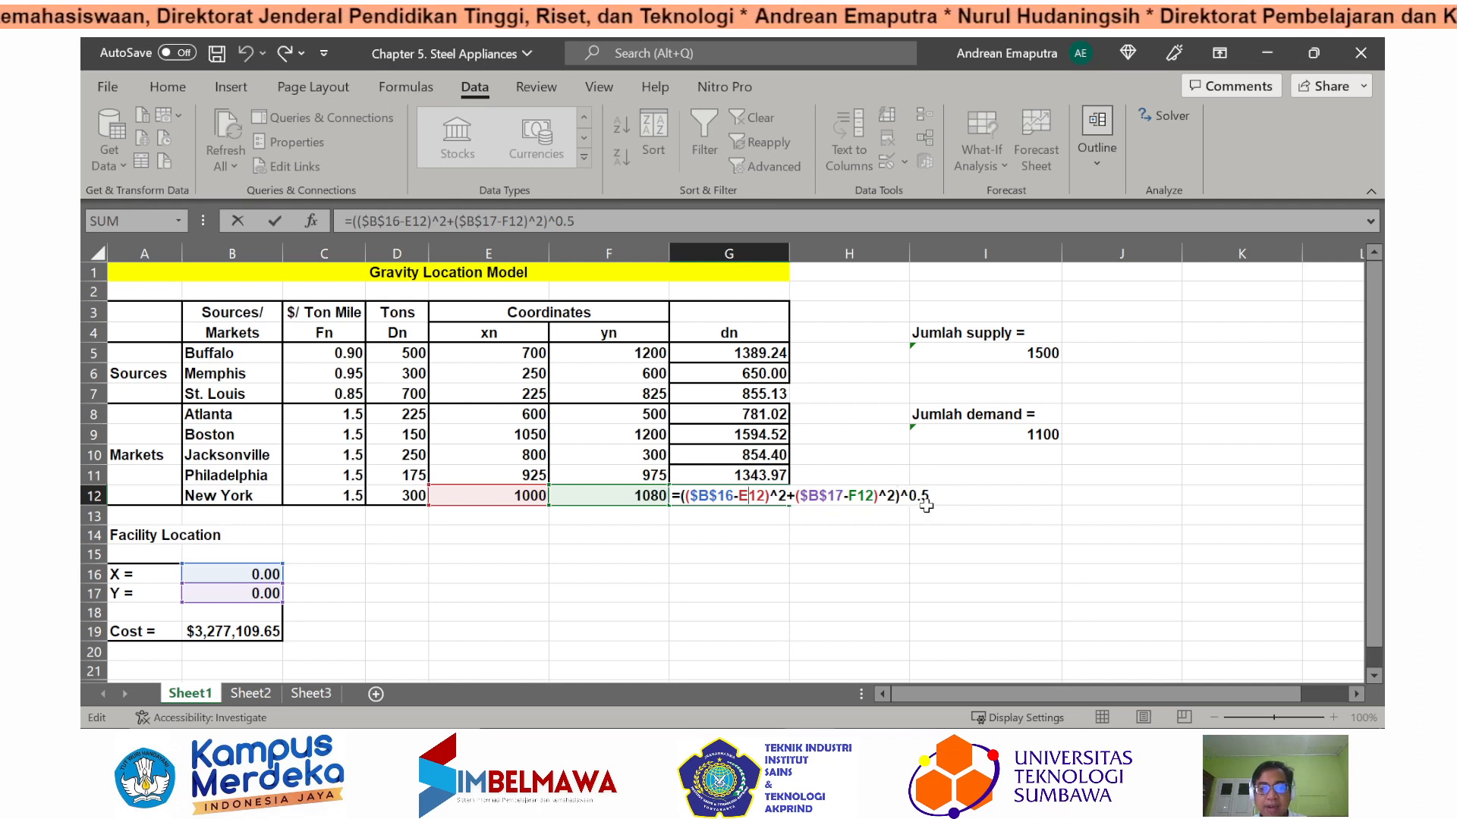
pyautogui.press('Return')
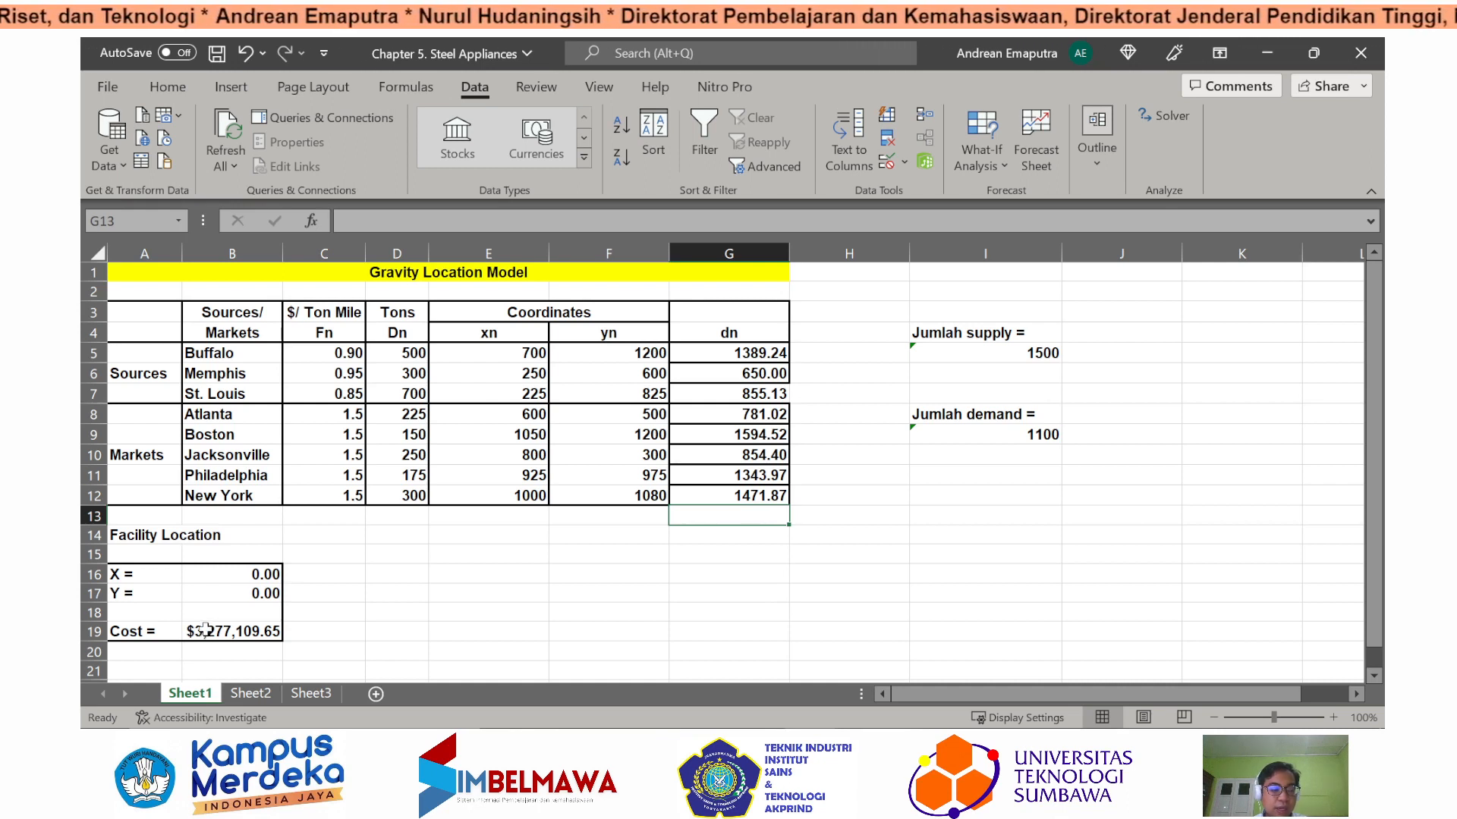
pyautogui.doubleClick(206, 628)
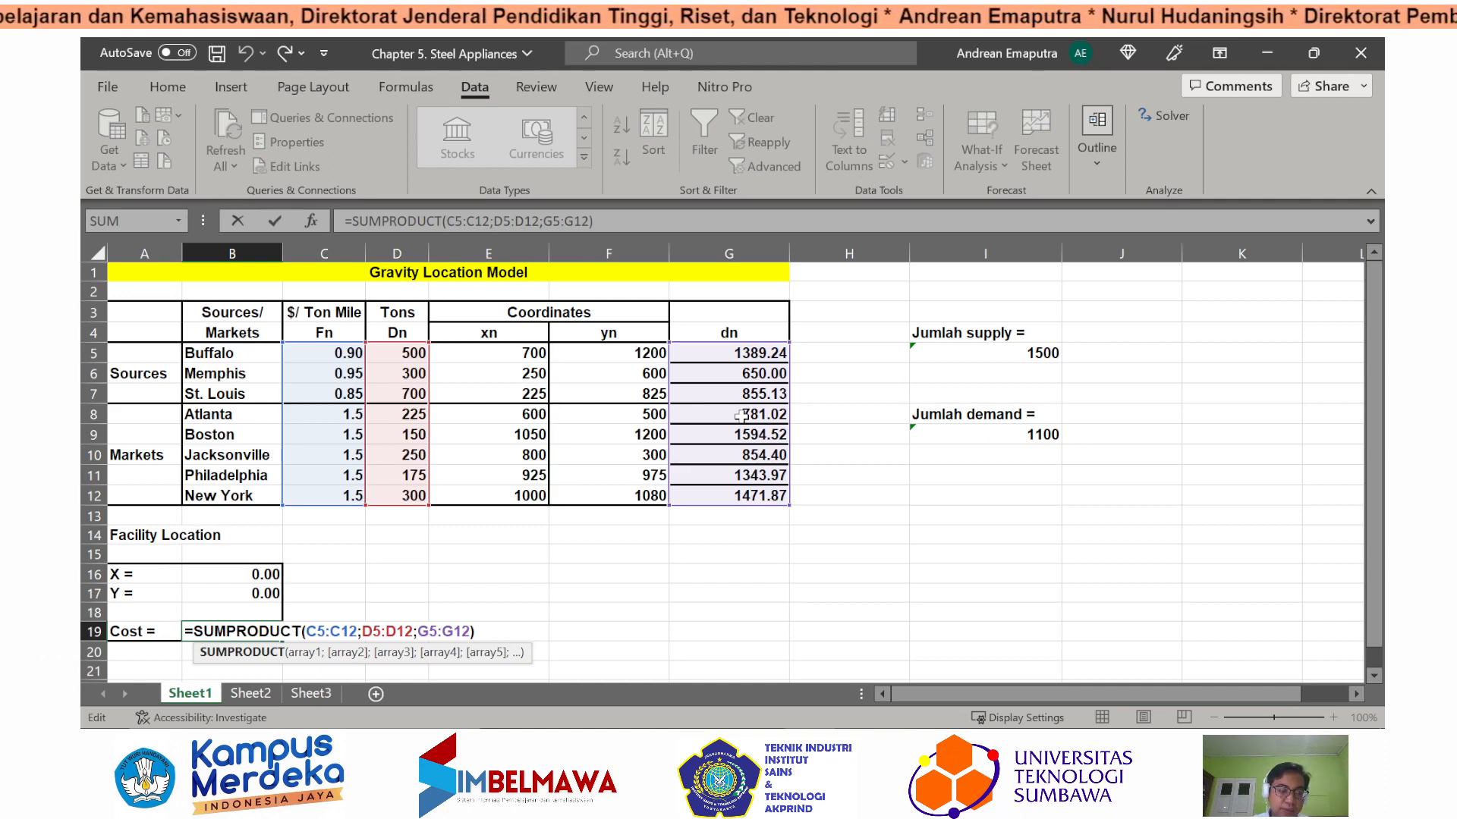
pyautogui.press('Return')
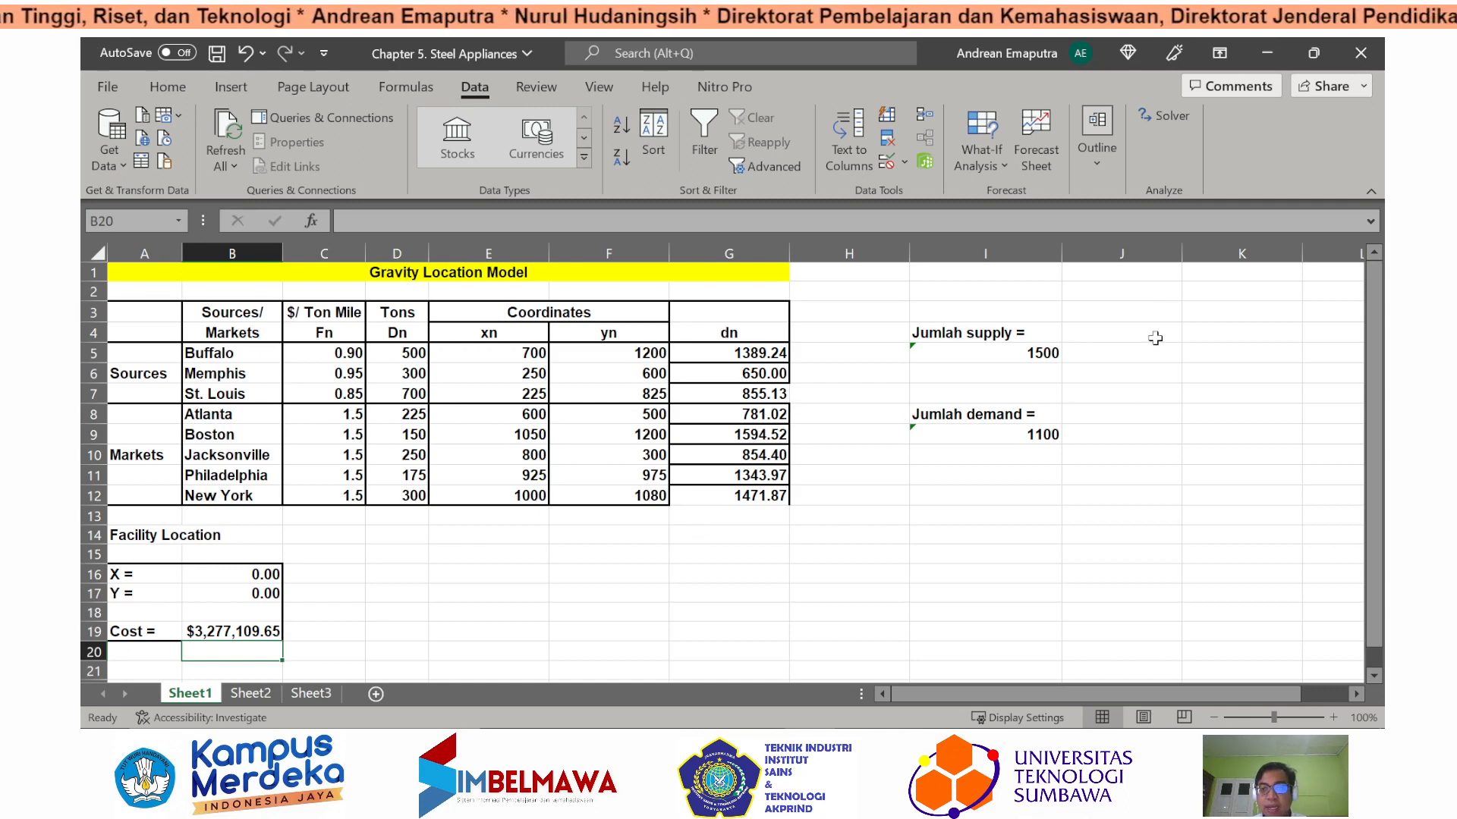
# Start Solver and set the total cost cell B19 as the objective to minimise
pyautogui.click(1172, 120)
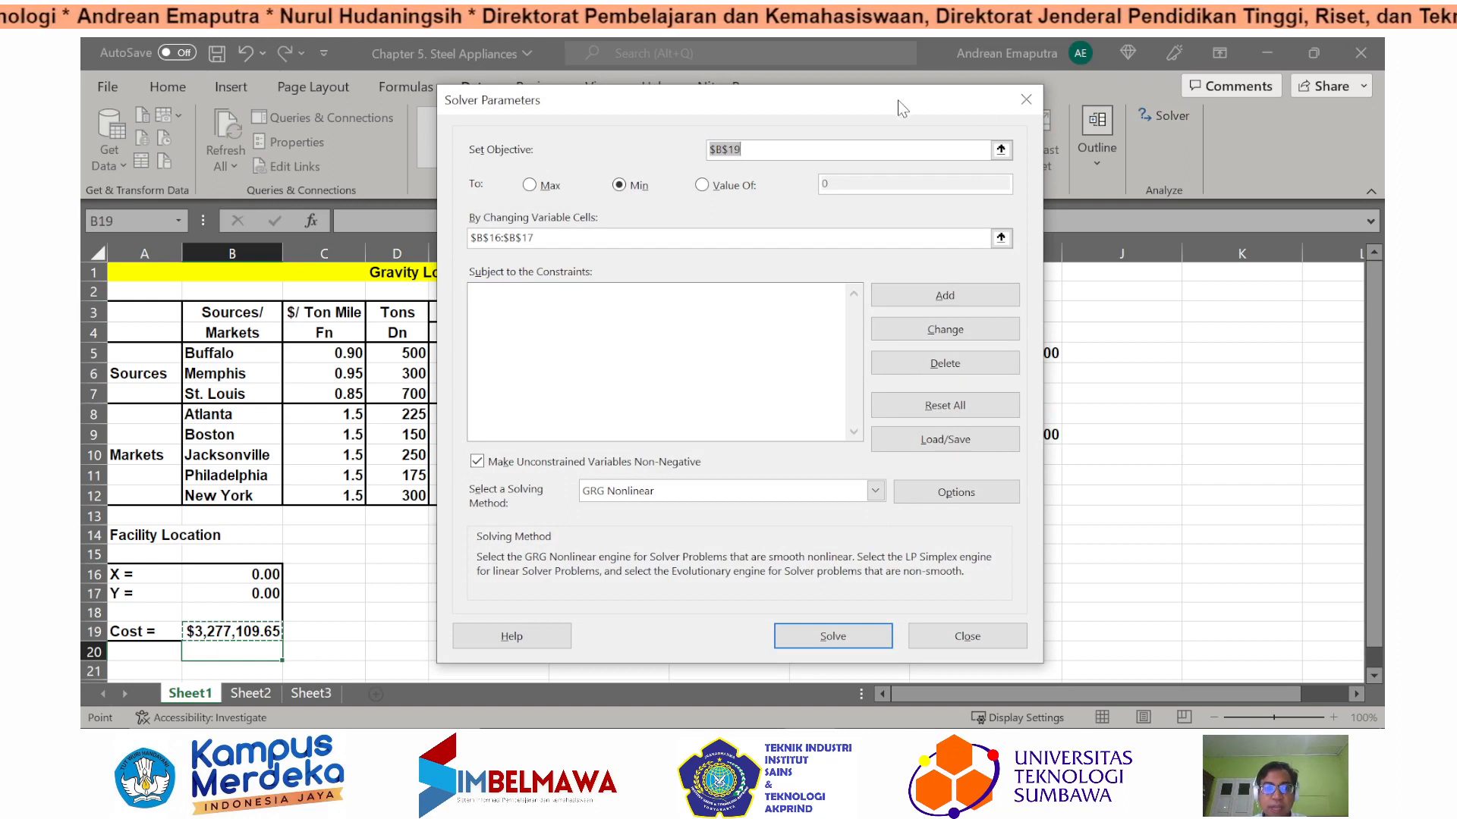
pyautogui.moveTo(901, 108); pyautogui.dragTo(1160, 78)
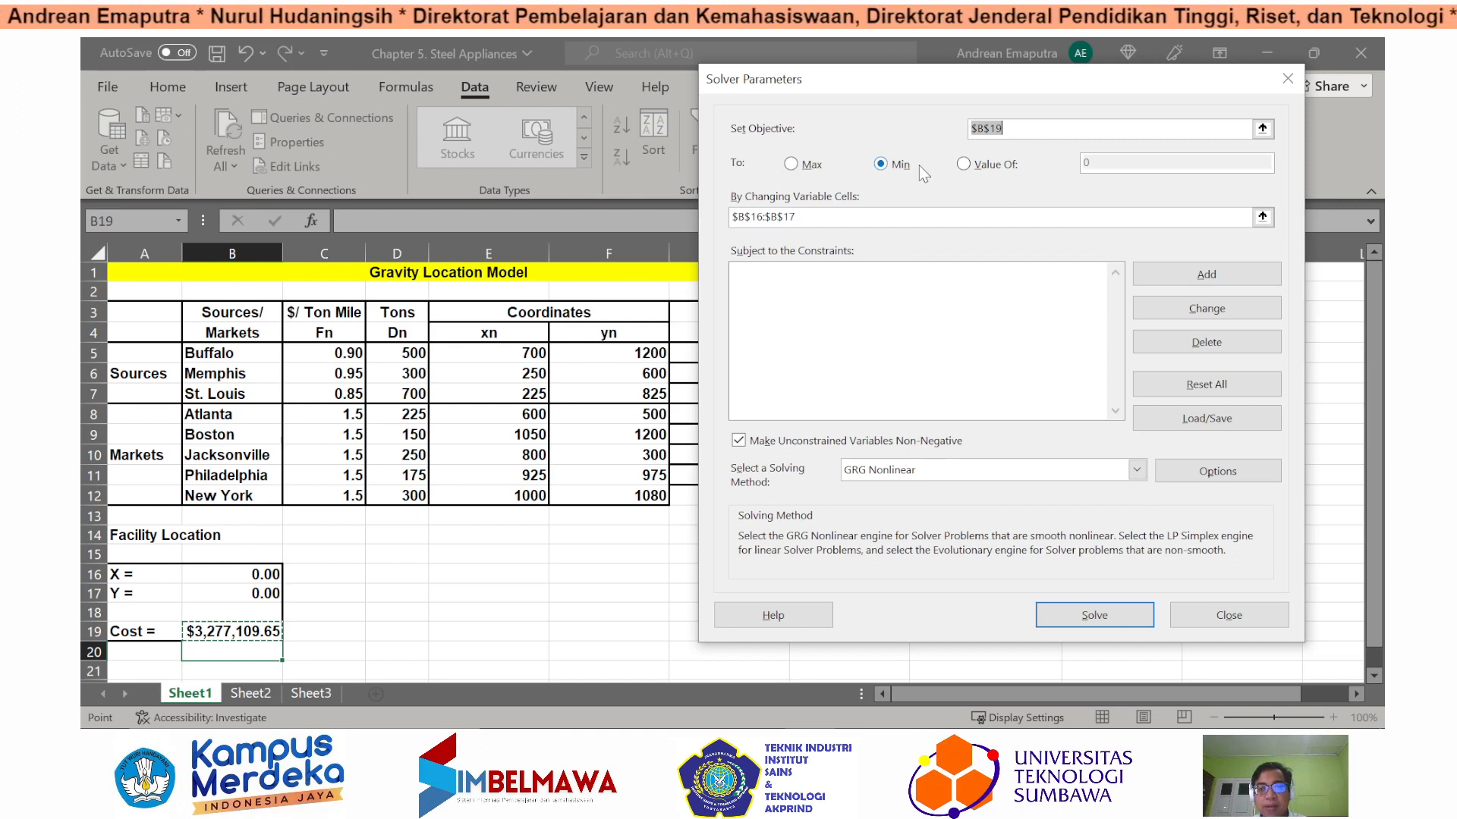
pyautogui.click(1261, 129)
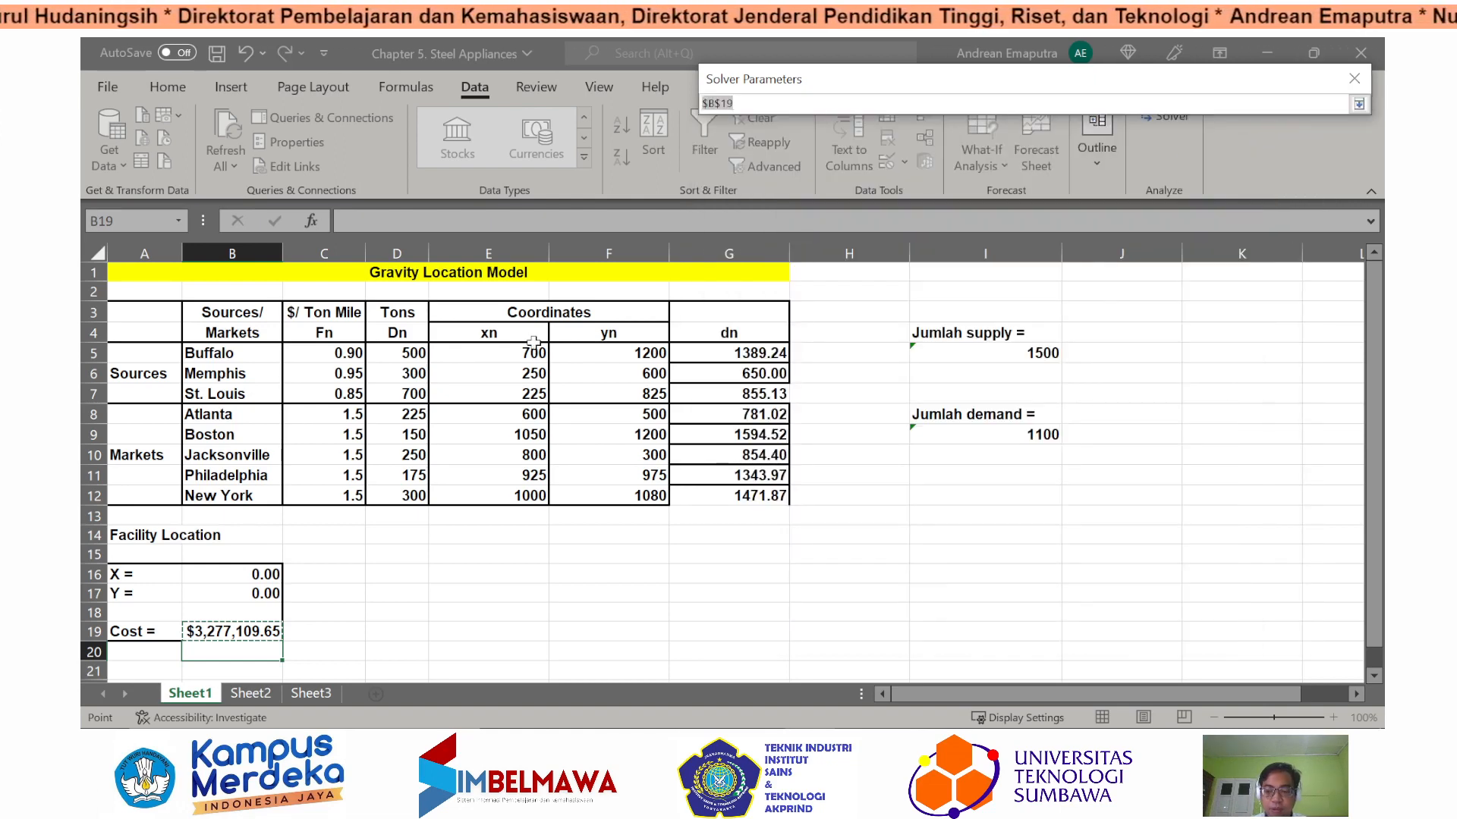
pyautogui.press('BackSpace')
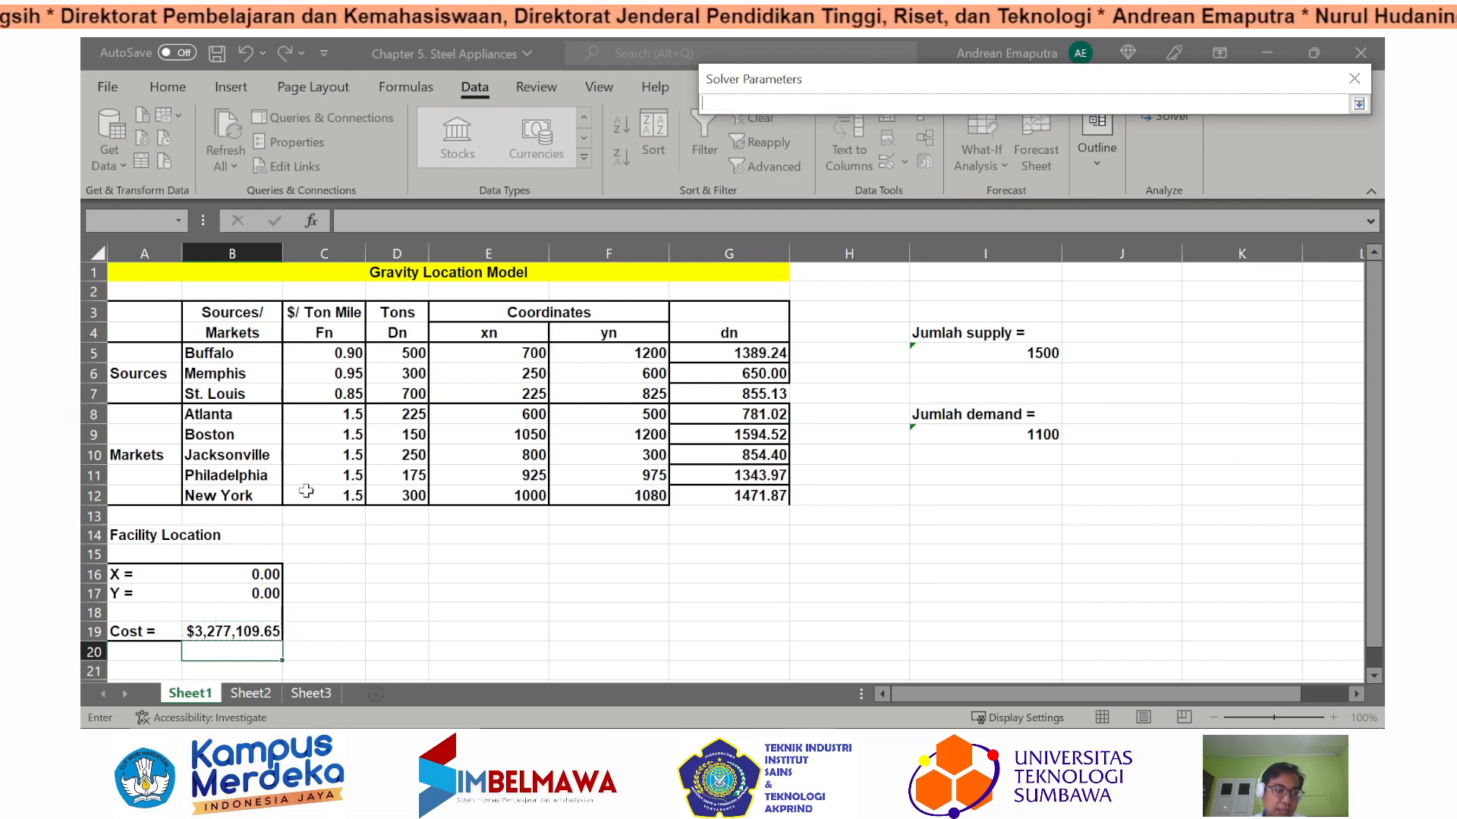
pyautogui.click(191, 628)
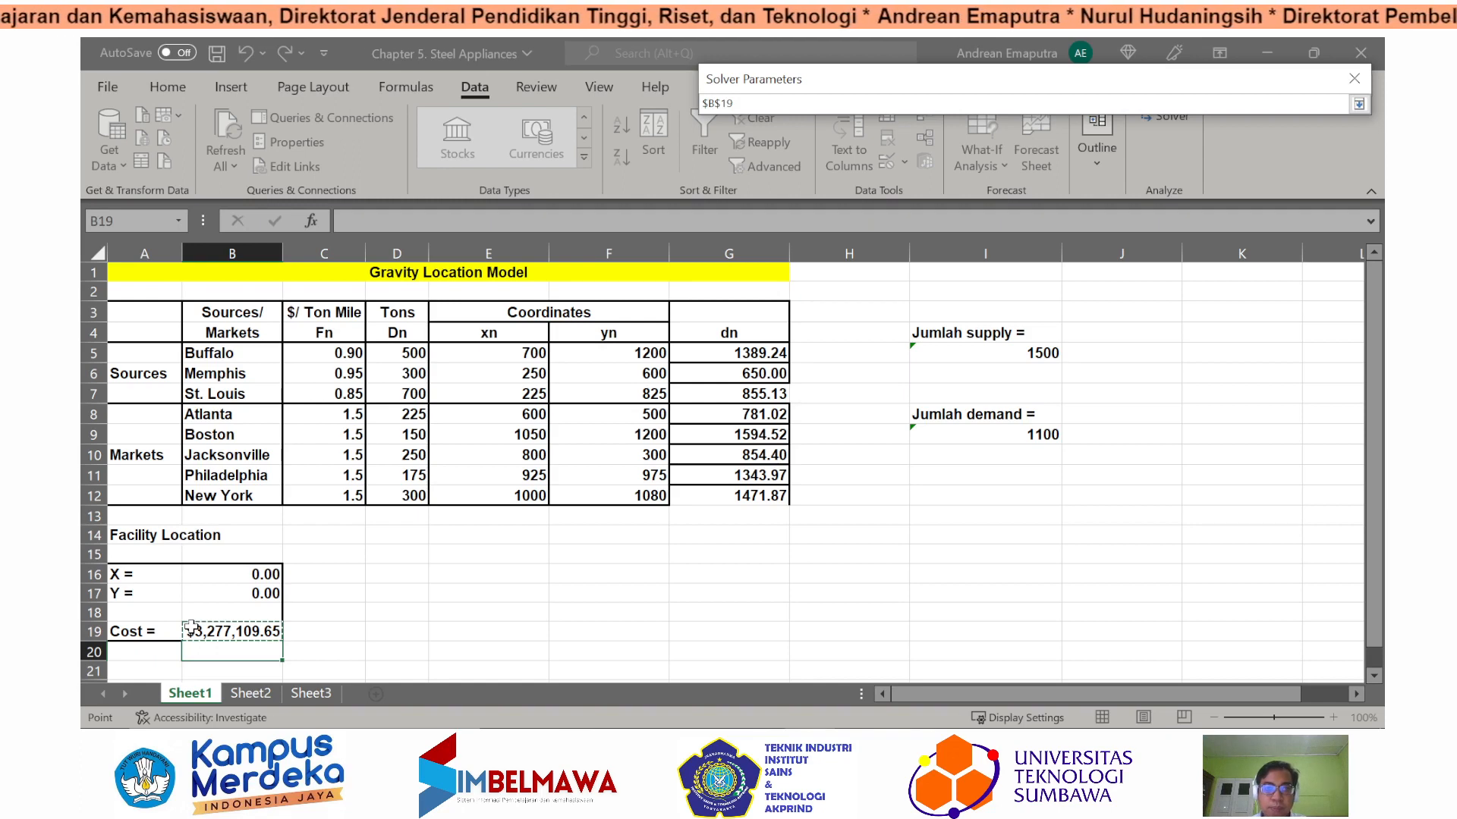
pyautogui.press('Return')
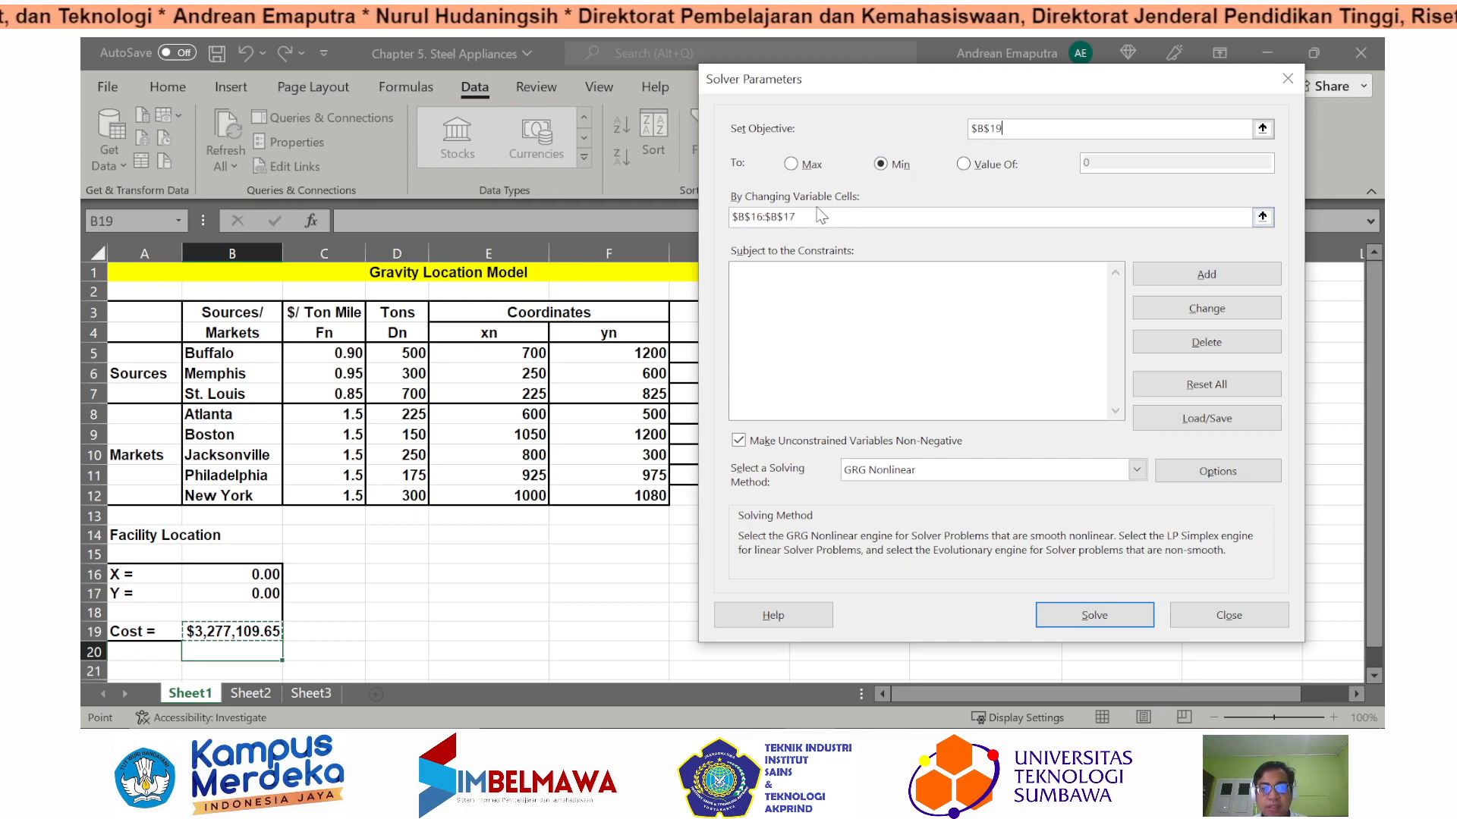
# Set the facility coordinates B16:B17 as Solver's changing variable cells, and solve the model with GRG Nonlinear, keeping the Solver solution
pyautogui.click(1263, 218)
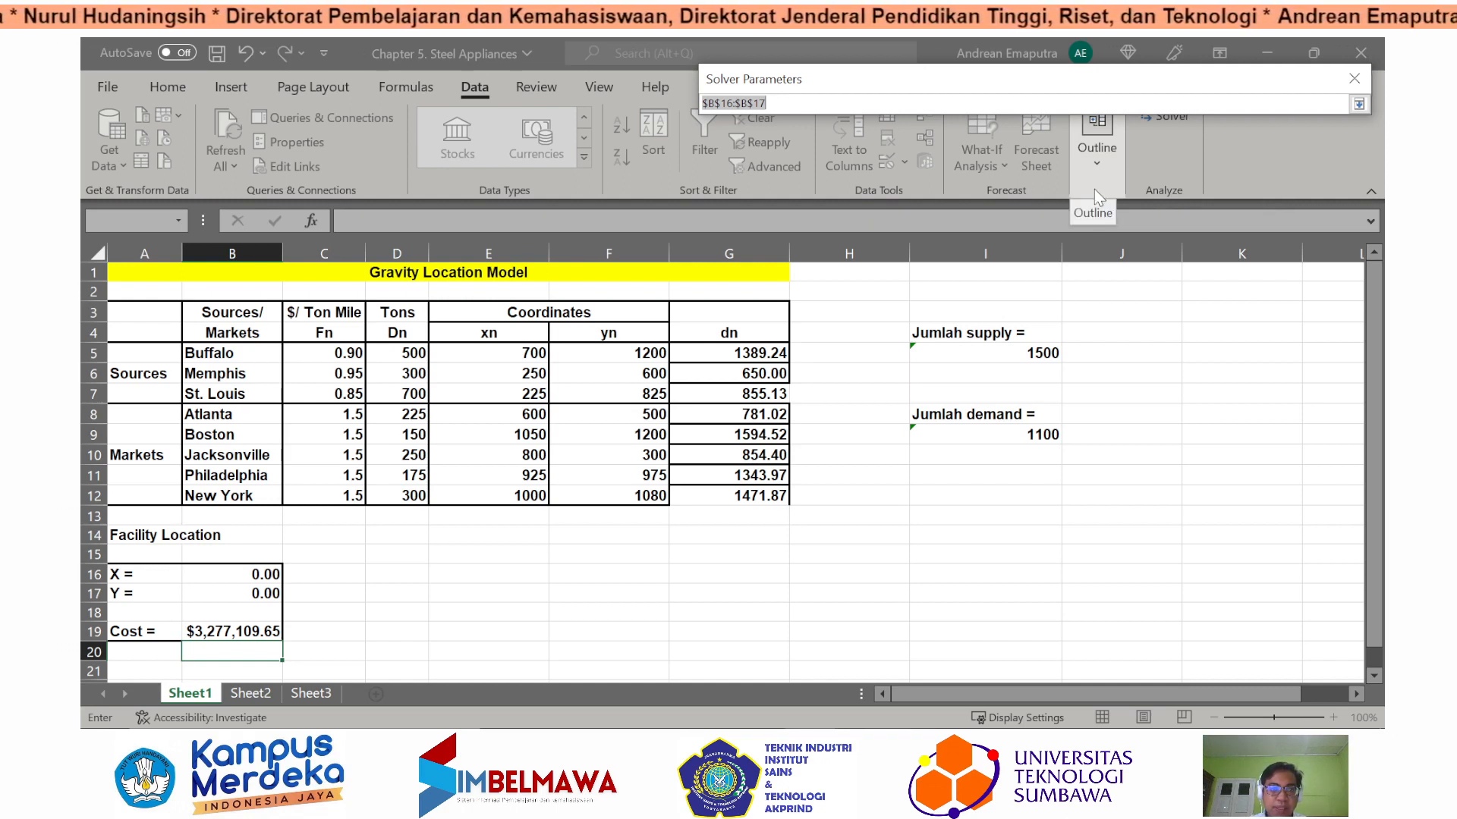
pyautogui.press('BackSpace')
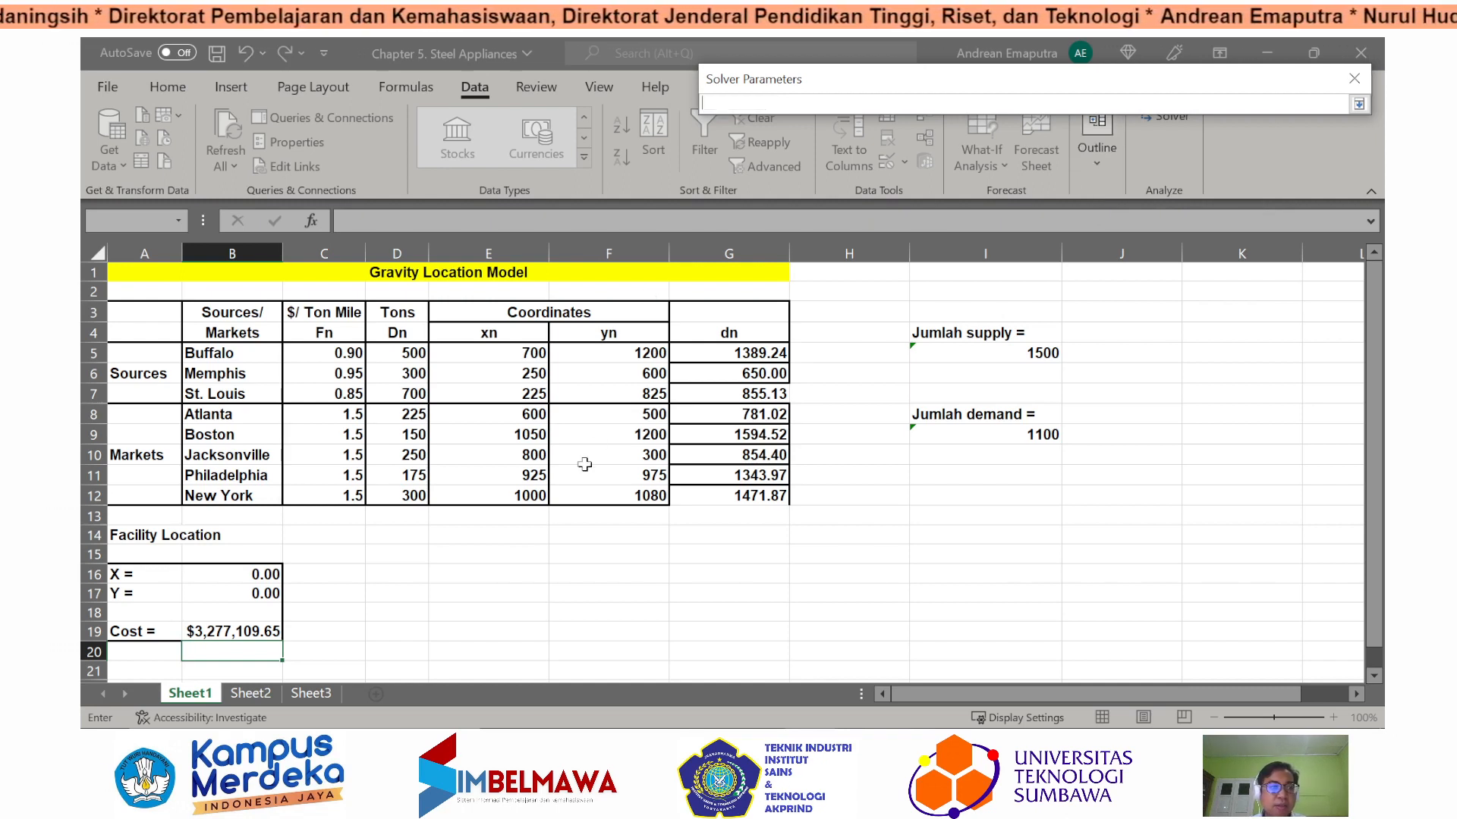
pyautogui.moveTo(226, 575); pyautogui.dragTo(230, 593)
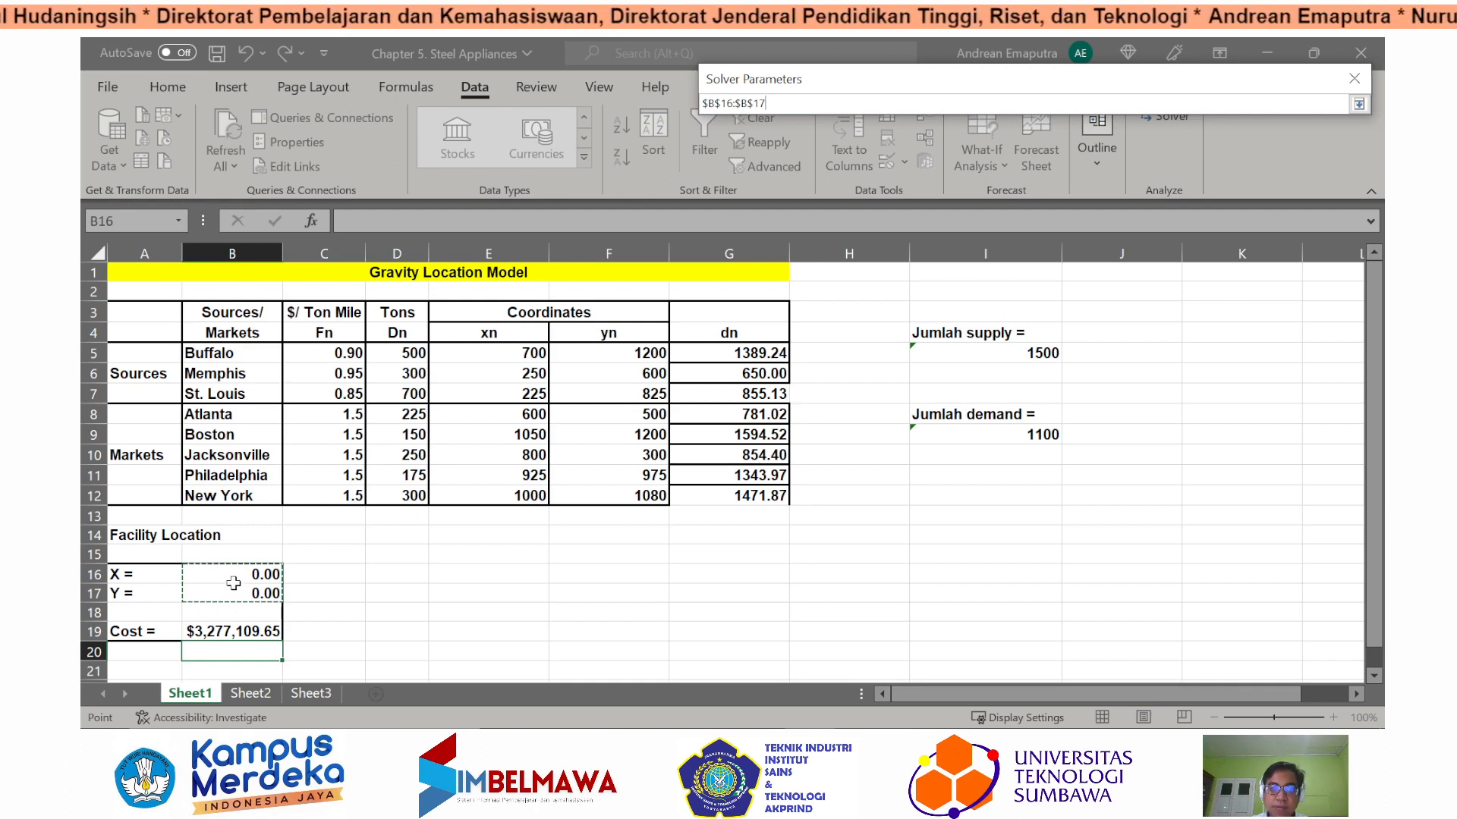
pyautogui.press('Return')
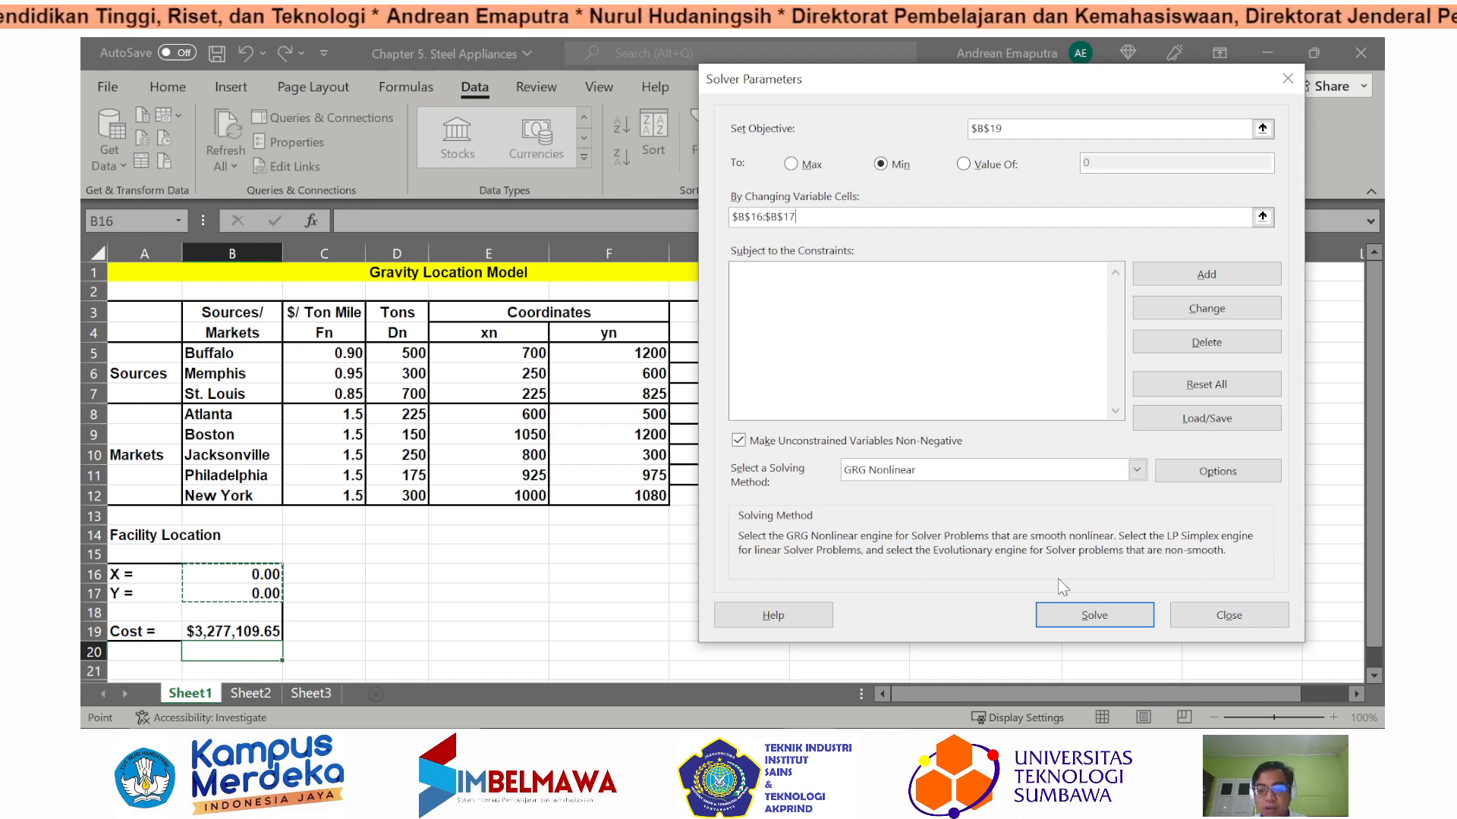
pyautogui.click(1072, 615)
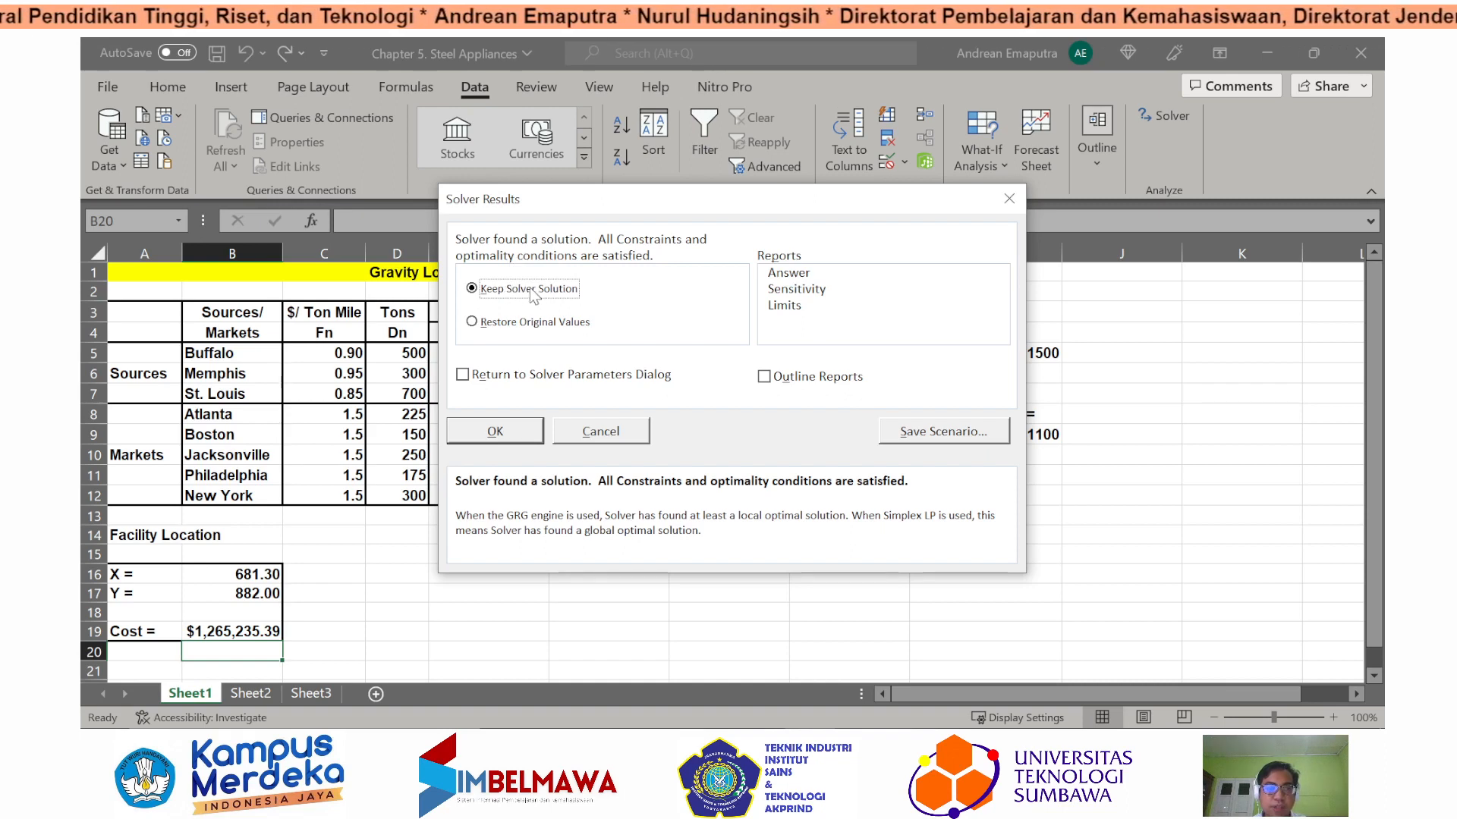
pyautogui.click(493, 432)
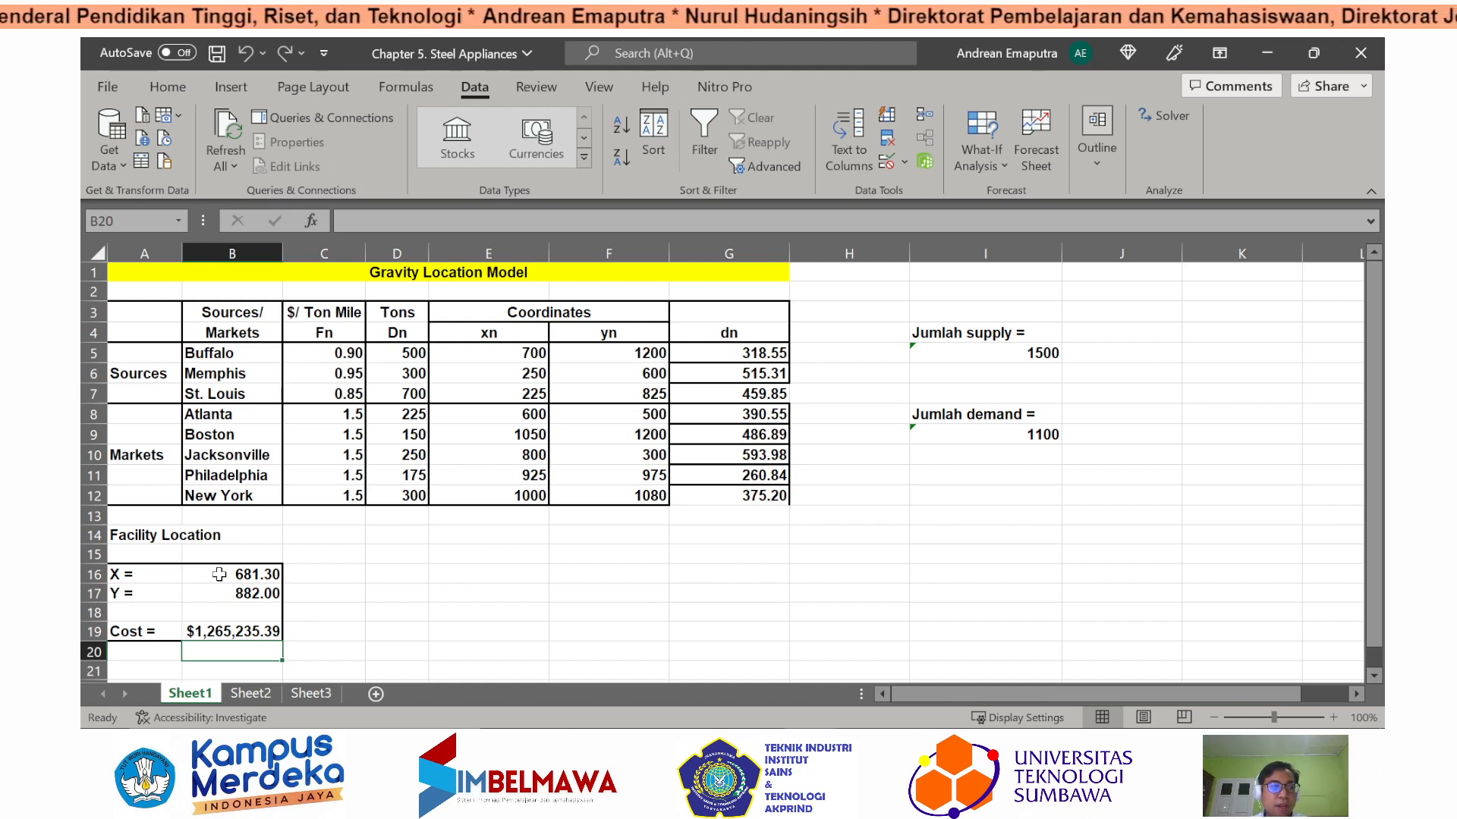
# Review the solved facility location coordinates, X in B16 and Y in B17
pyautogui.click(219, 574)
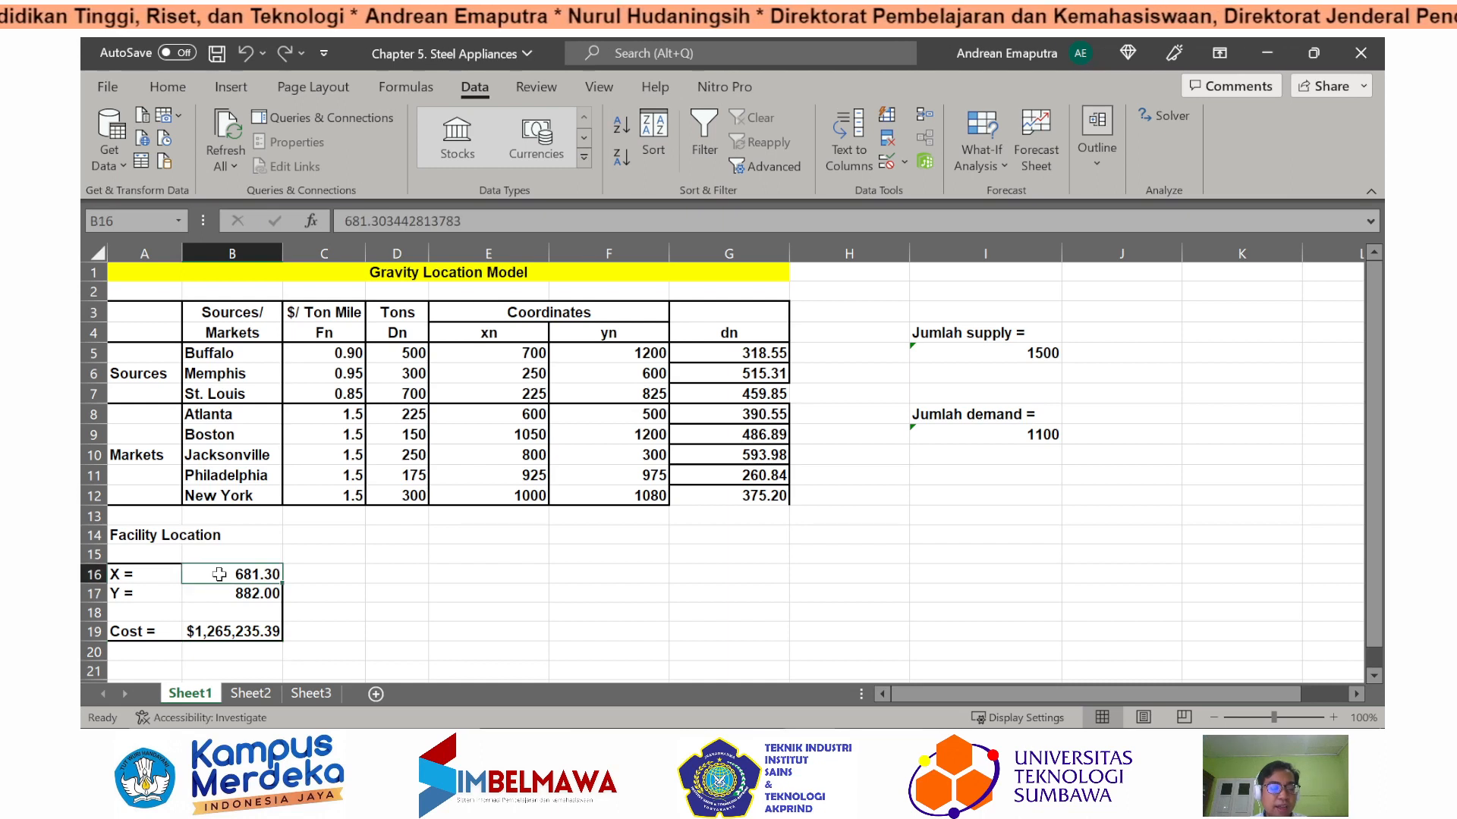
pyautogui.click(224, 597)
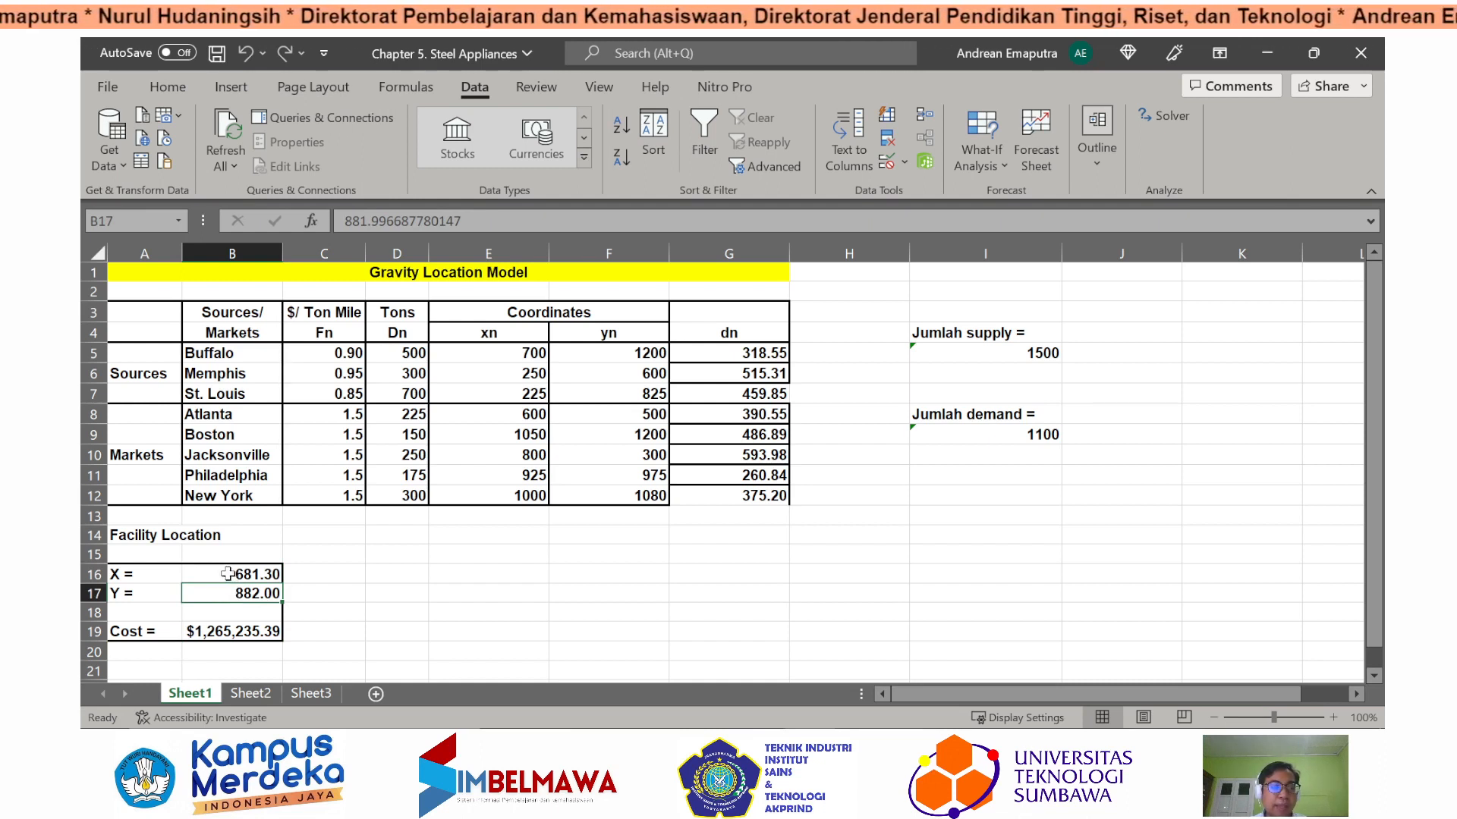
pyautogui.click(228, 574)
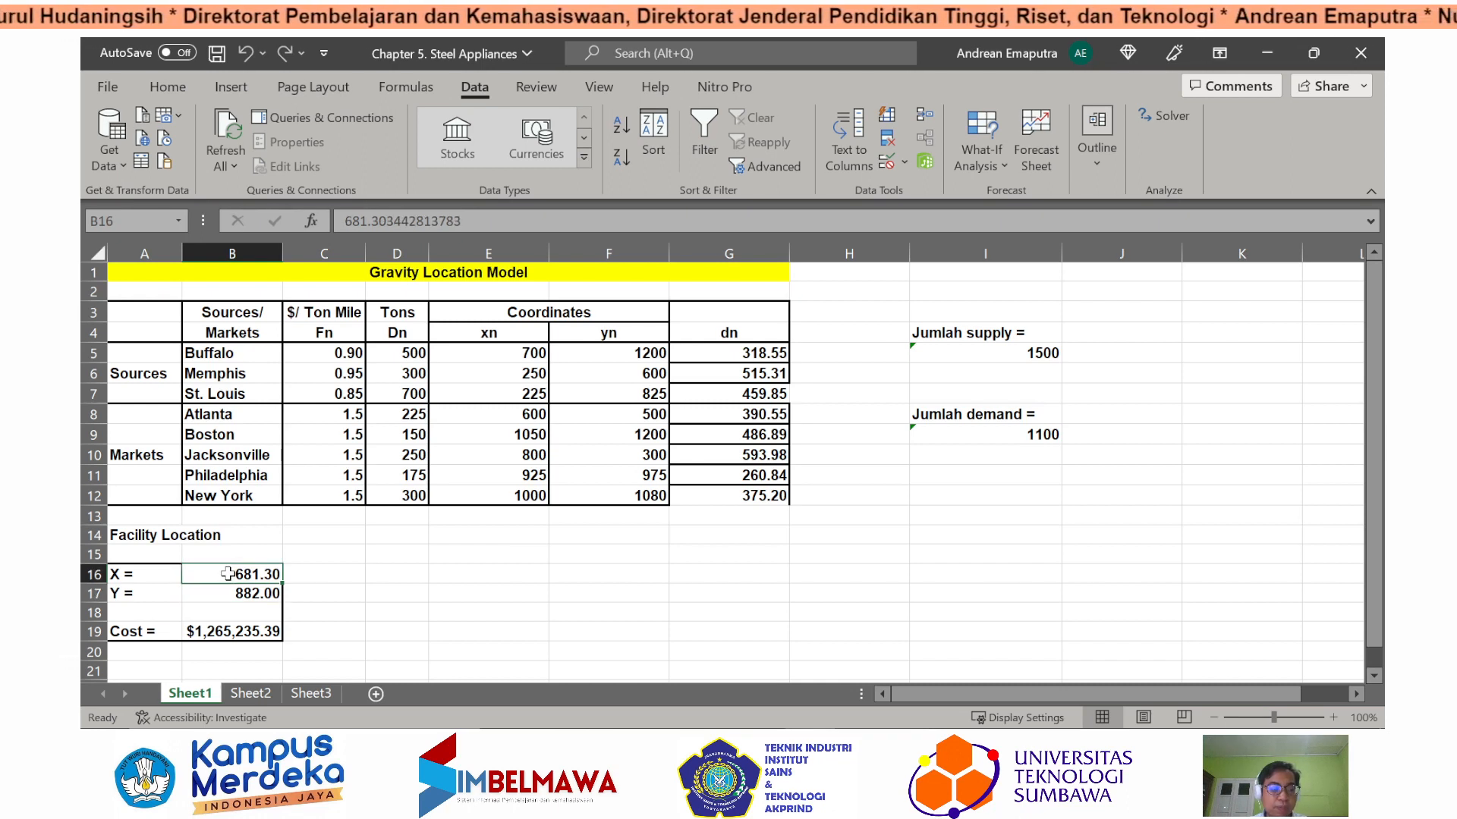